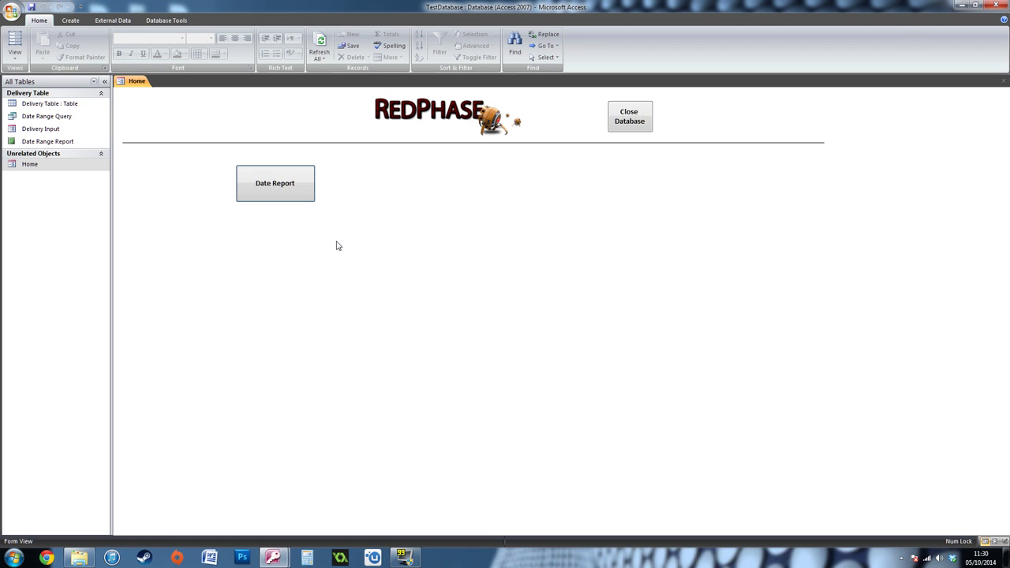
# Run the Date Report for deliveries from 05/05/2014 to 30/05/2014 and return to the Home form
pyautogui.click(270, 195)
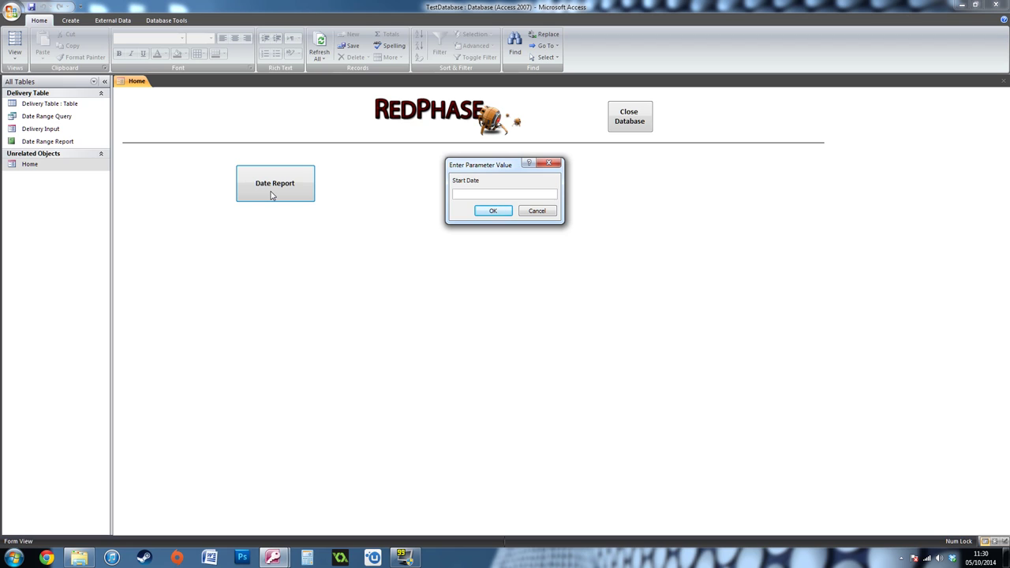
pyautogui.write('05/05/2014')
pyautogui.press('Return')
pyautogui.write('30/05/2014')
pyautogui.press('Return')
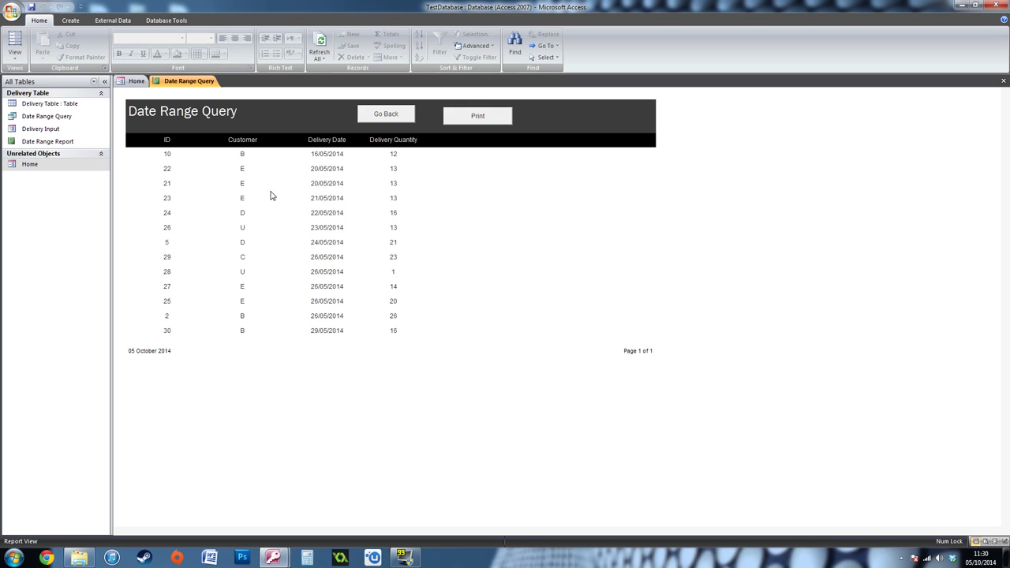
pyautogui.click(384, 119)
# Switch to Test Database 2 and start a simple query that includes all fields of the Delivery Table
pyautogui.moveTo(276, 556)
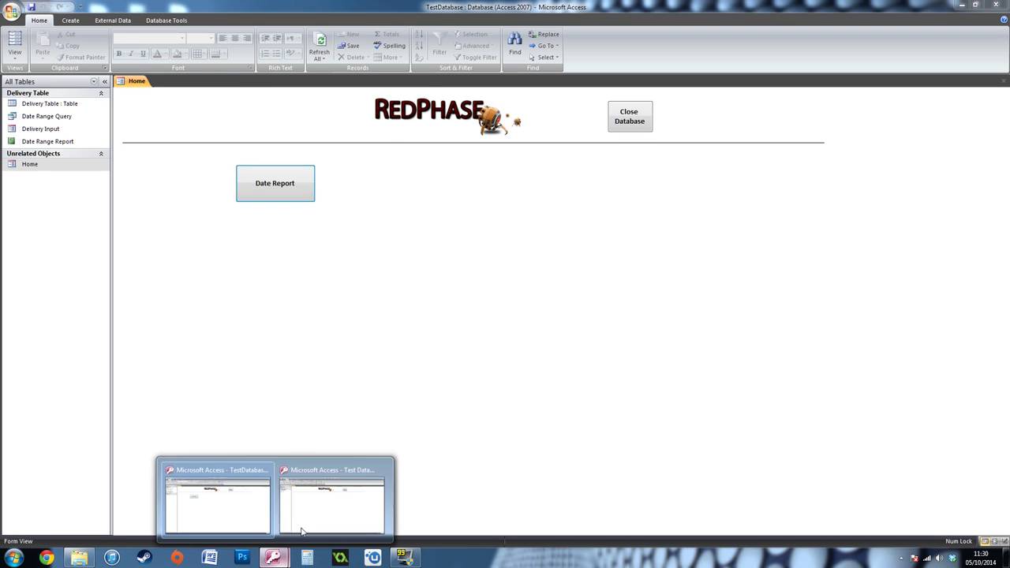
pyautogui.click(354, 490)
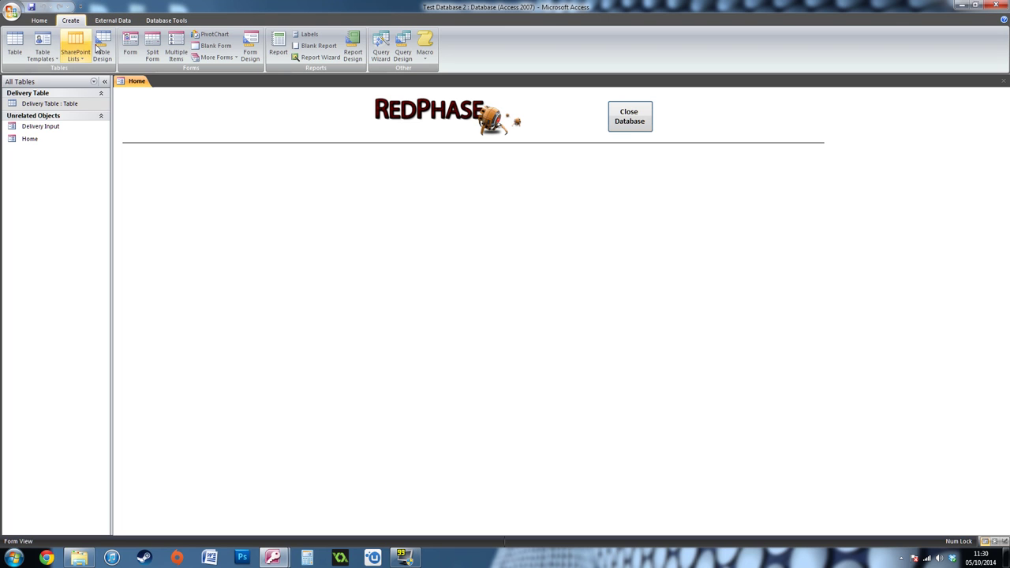
pyautogui.click(382, 55)
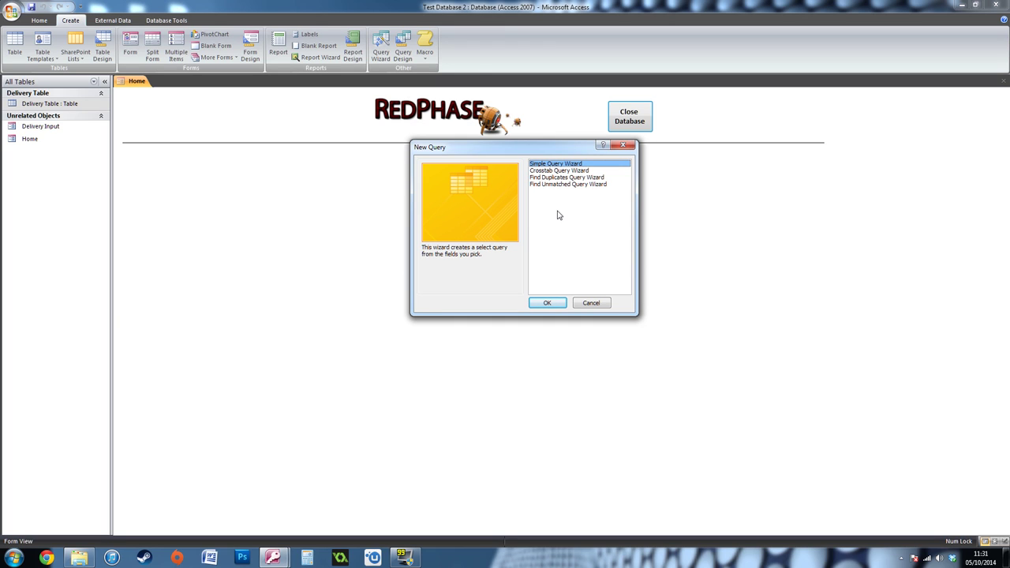
pyautogui.click(557, 303)
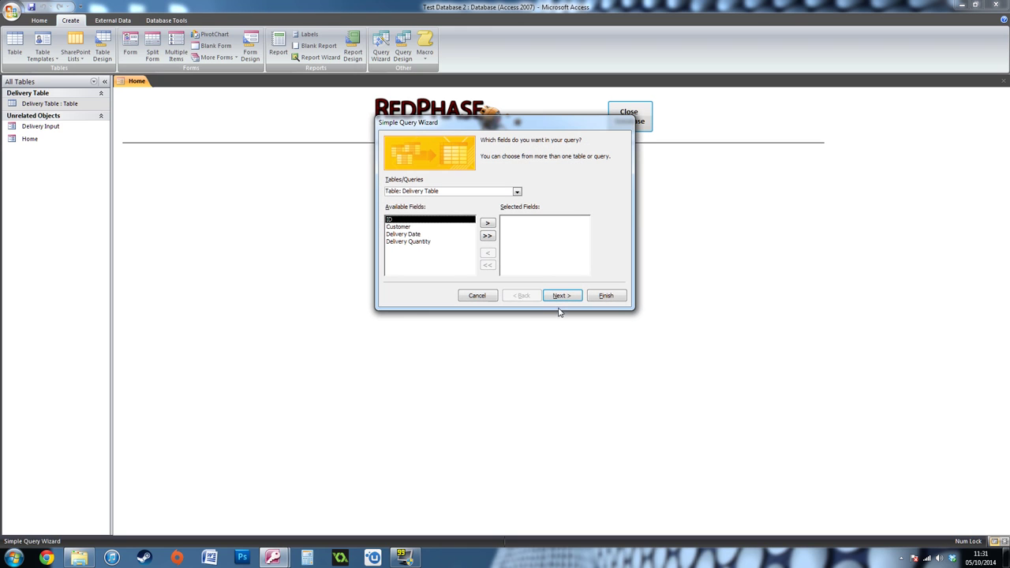
pyautogui.click(517, 191)
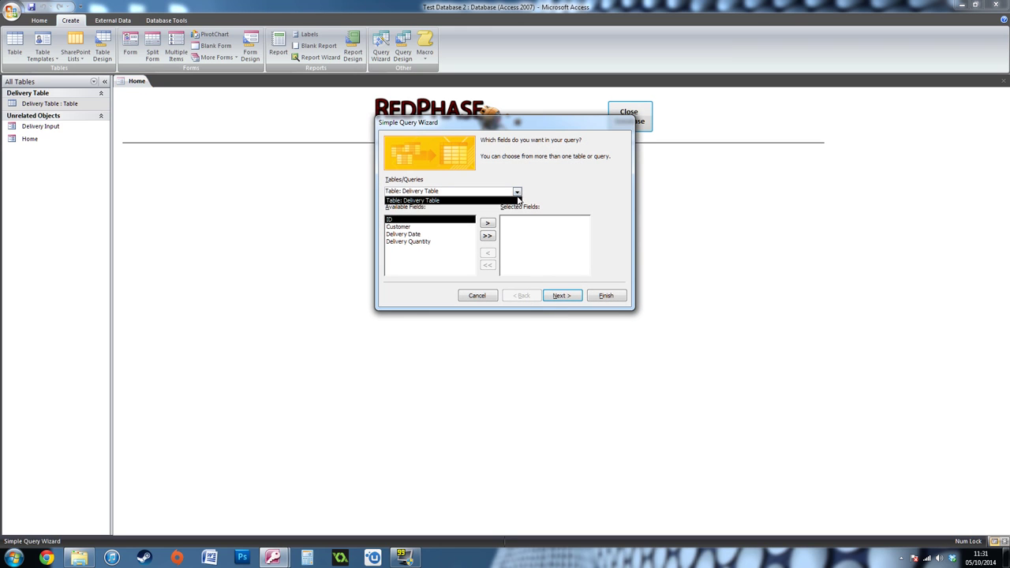
pyautogui.click(515, 199)
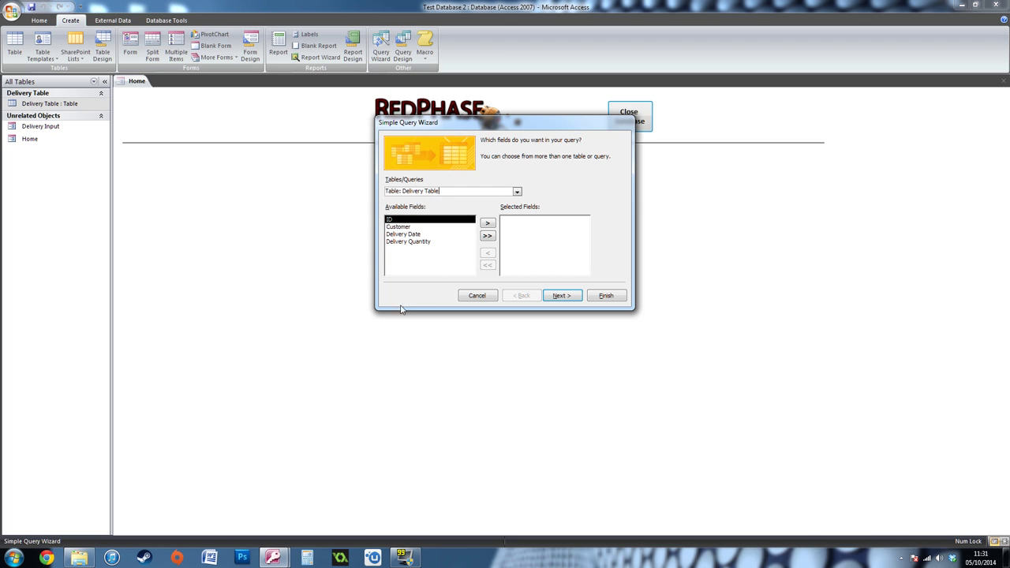
pyautogui.click(488, 237)
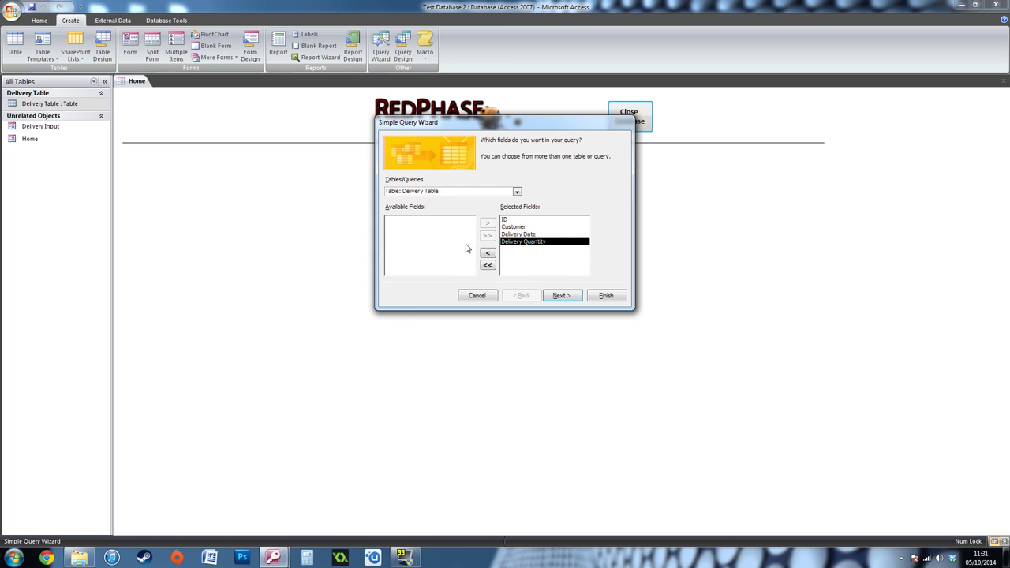
# Finish the query as a detail query titled Delivery Table Query and open its design for modification
pyautogui.click(562, 297)
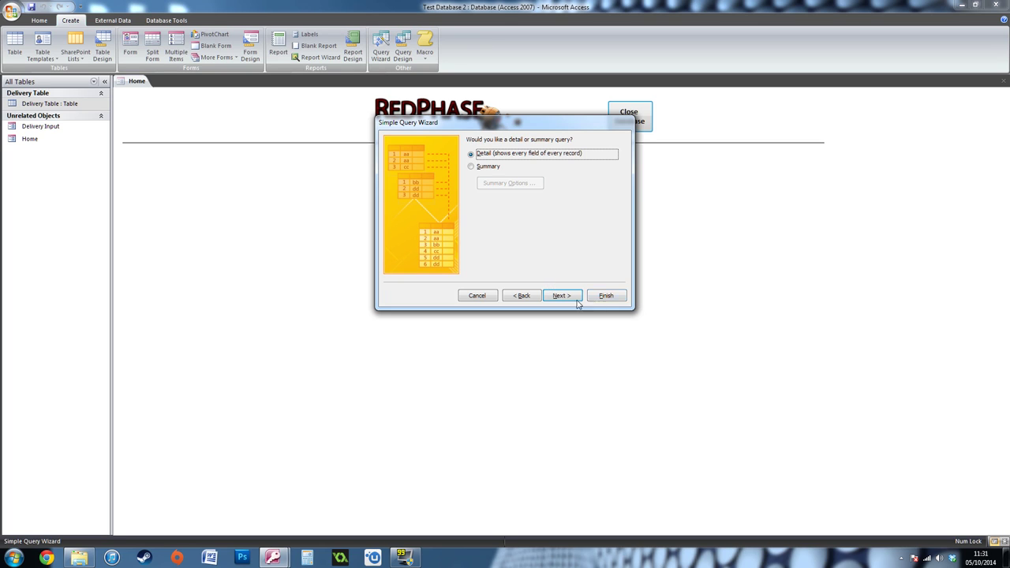
pyautogui.click(559, 300)
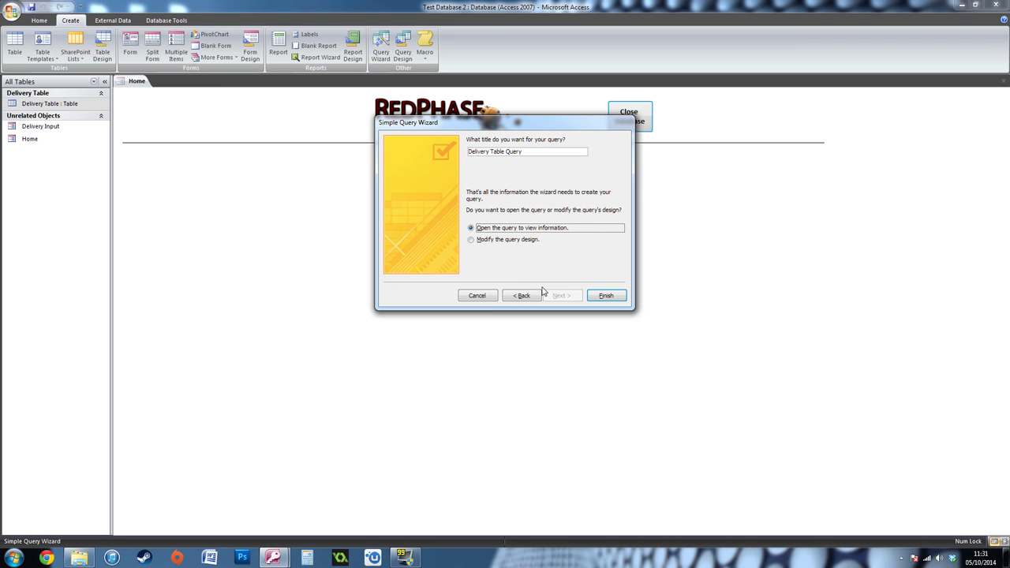
pyautogui.click(518, 245)
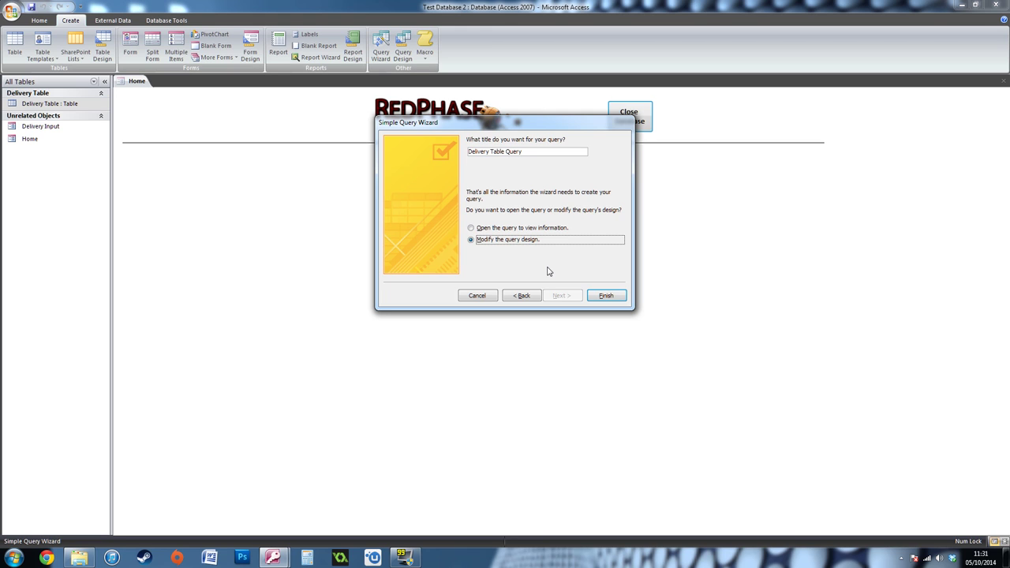
pyautogui.click(604, 295)
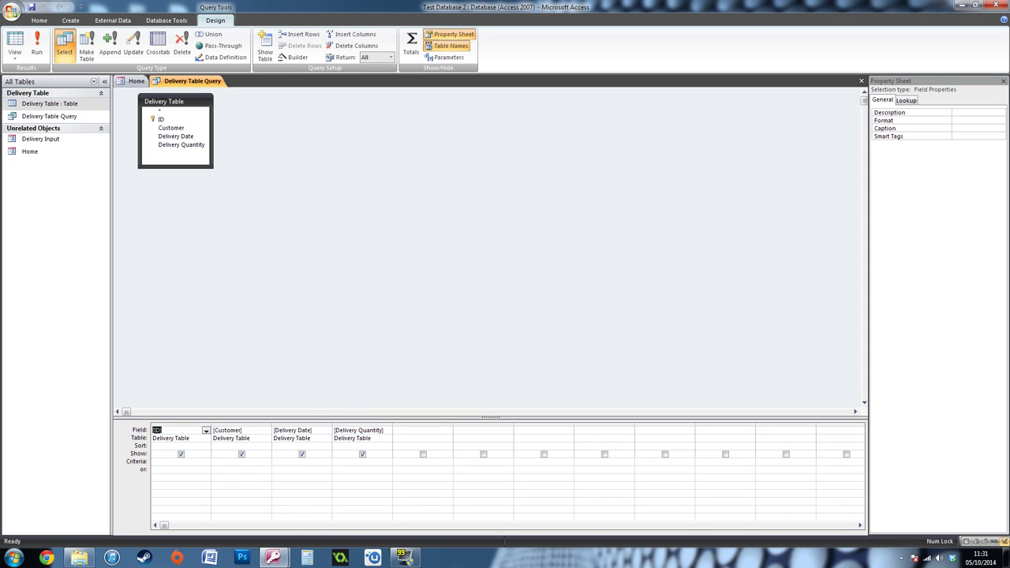
# Set the Delivery Date criteria to Between [start date] And [end date], then save and close the query
pyautogui.moveTo(332, 430); pyautogui.dragTo(431, 430)
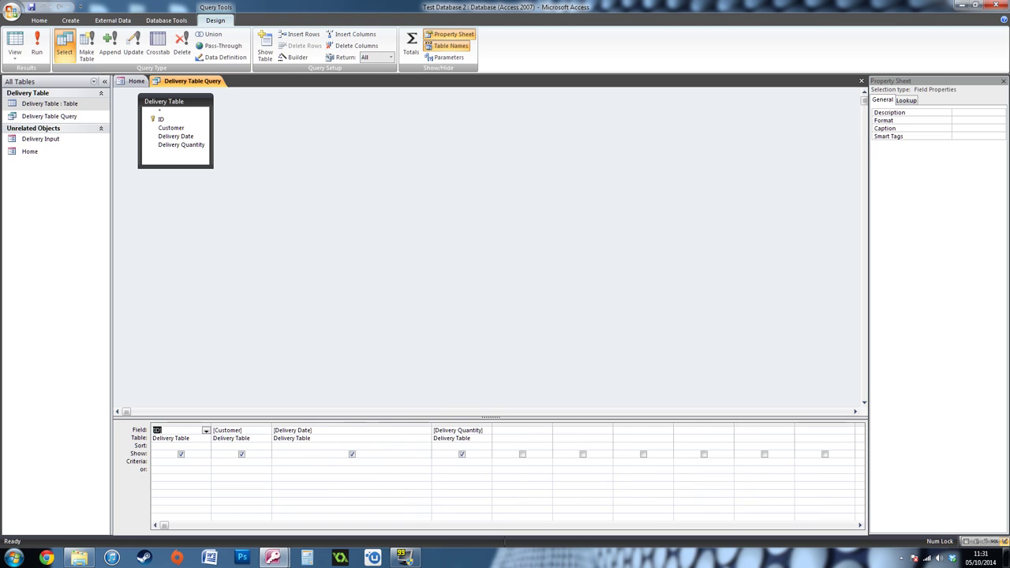
pyautogui.click(273, 462)
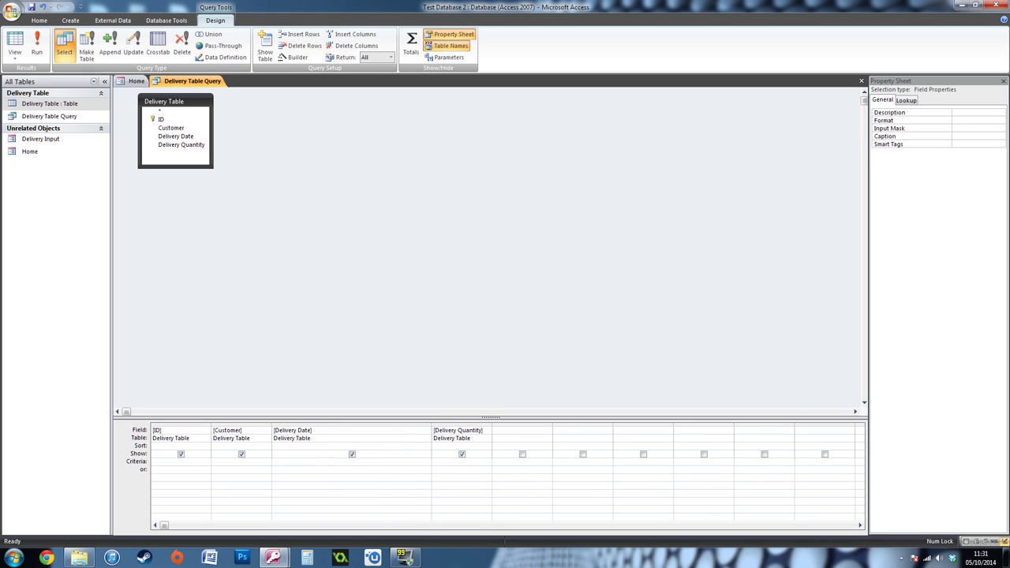
pyautogui.write('between [start date] and [end date]')
pyautogui.press('Tab')
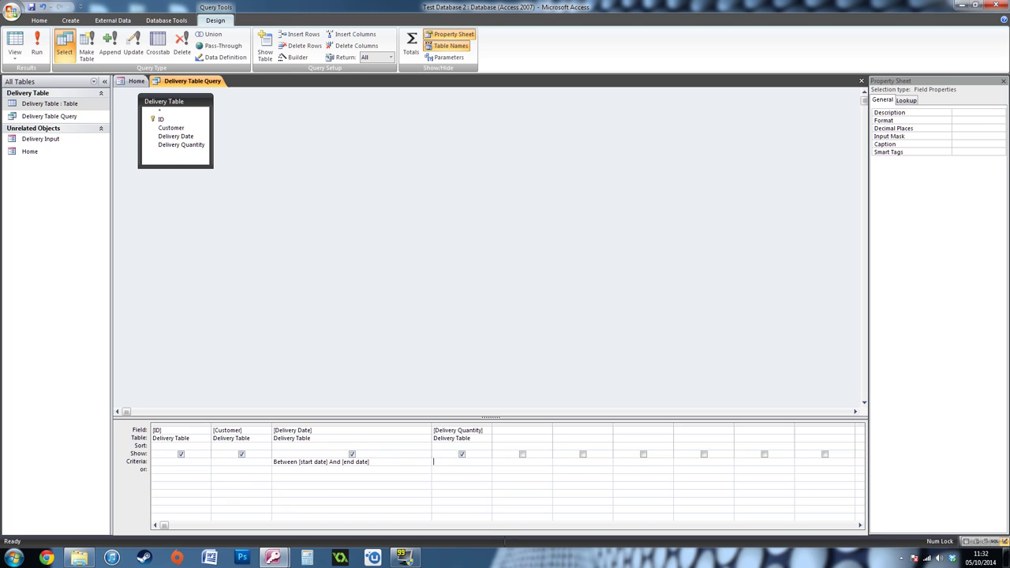
pyautogui.rightClick(213, 84)
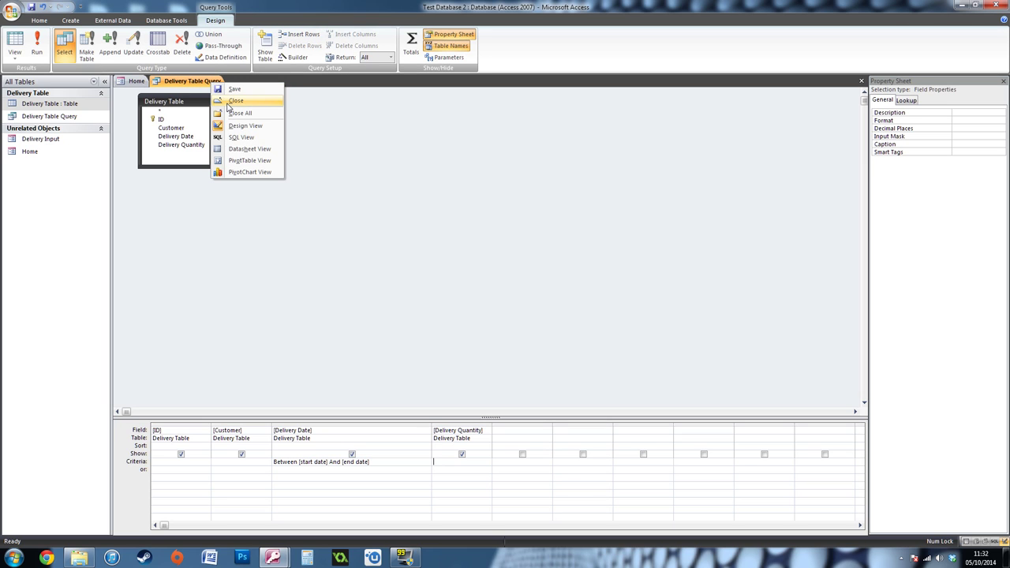
pyautogui.click(229, 102)
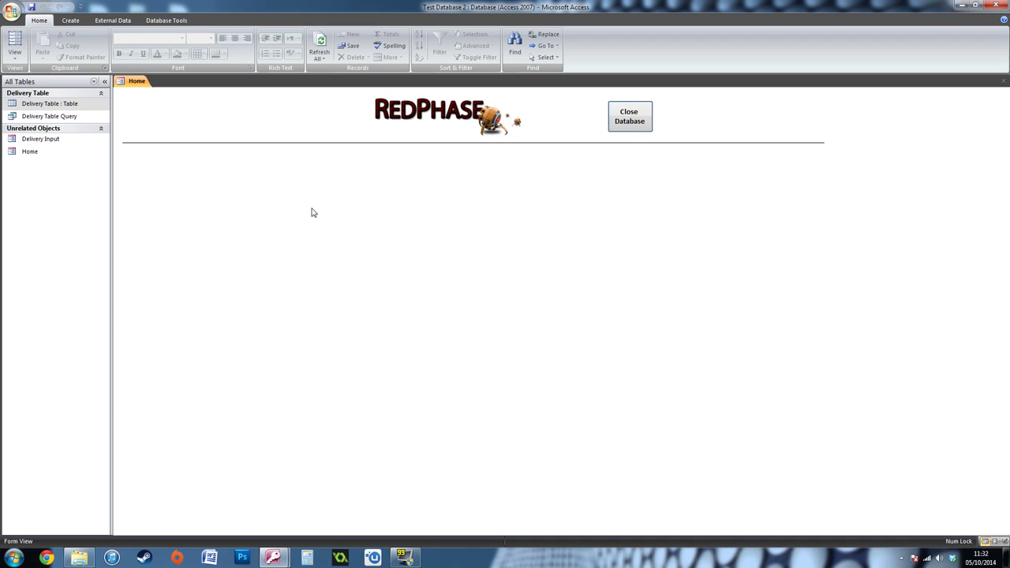
# Start a wizard-built report based on Delivery Table Query and include all of its fields
pyautogui.click(70, 21)
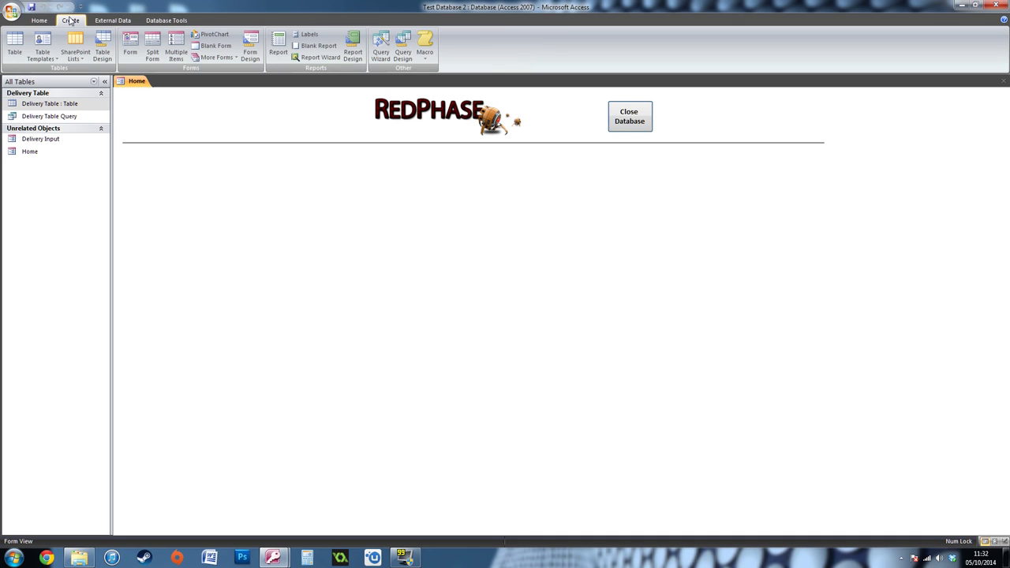
pyautogui.click(315, 58)
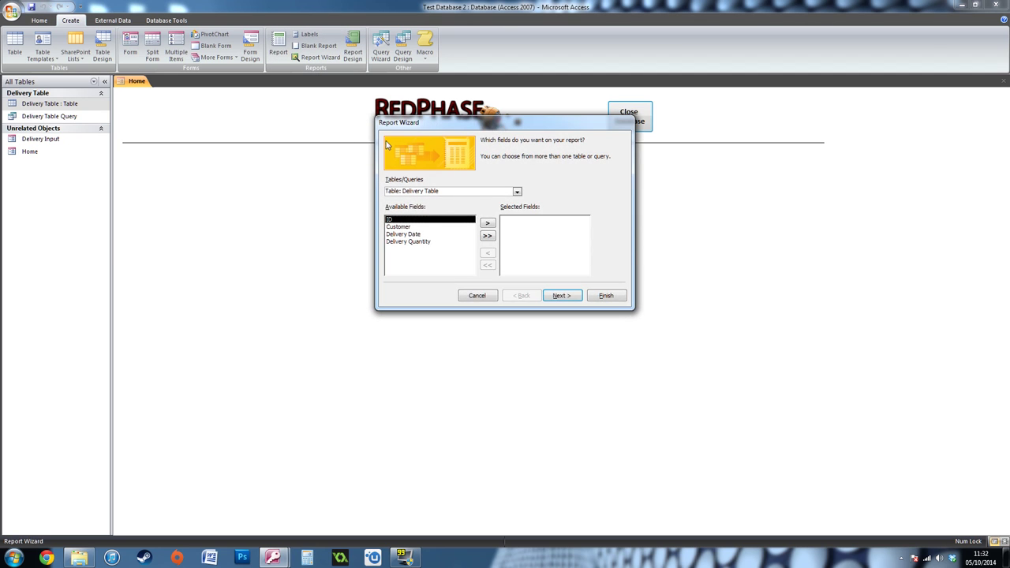
pyautogui.moveTo(432, 131); pyautogui.dragTo(412, 143)
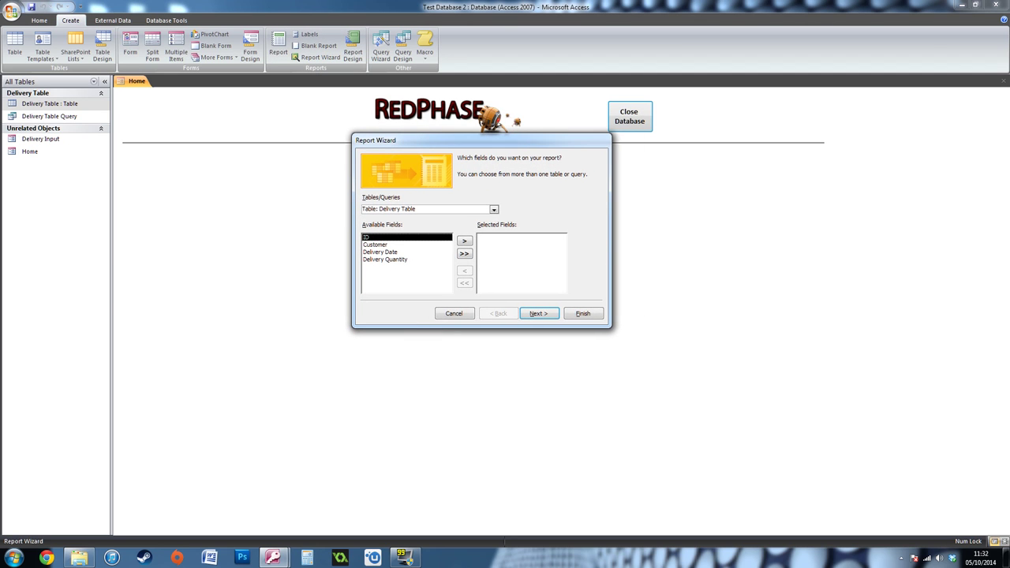
pyautogui.click(493, 209)
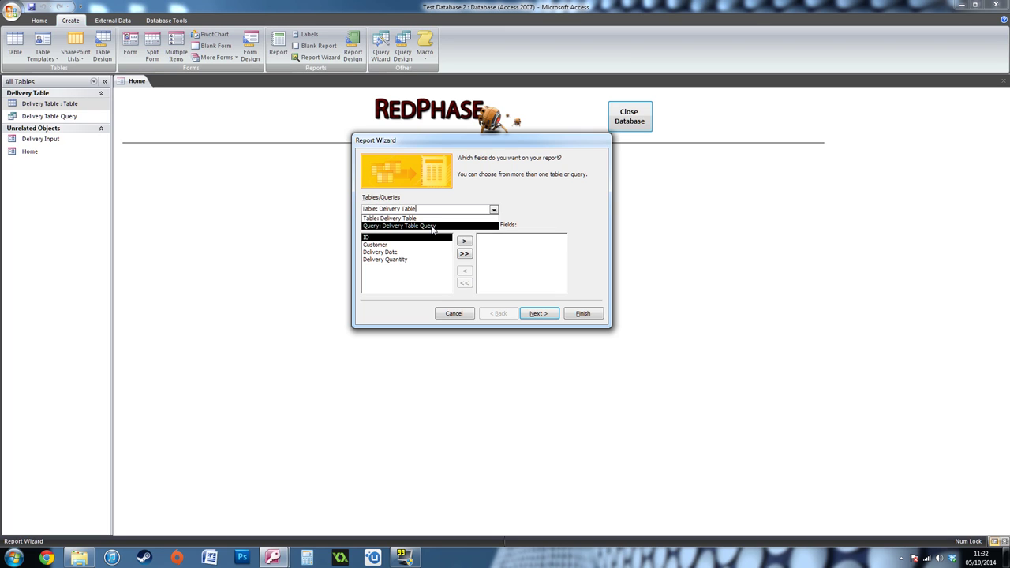
pyautogui.click(432, 227)
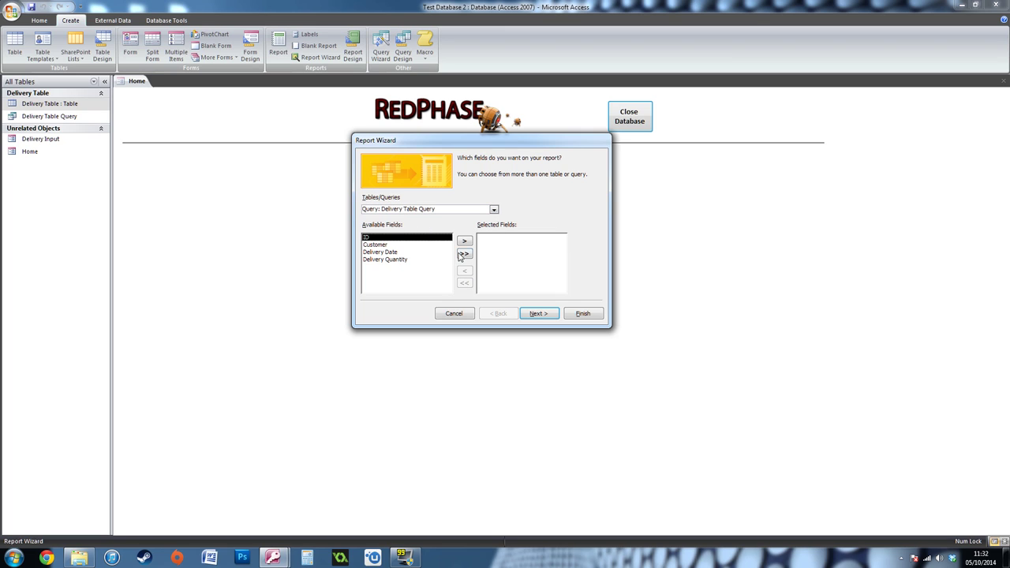
pyautogui.click(464, 254)
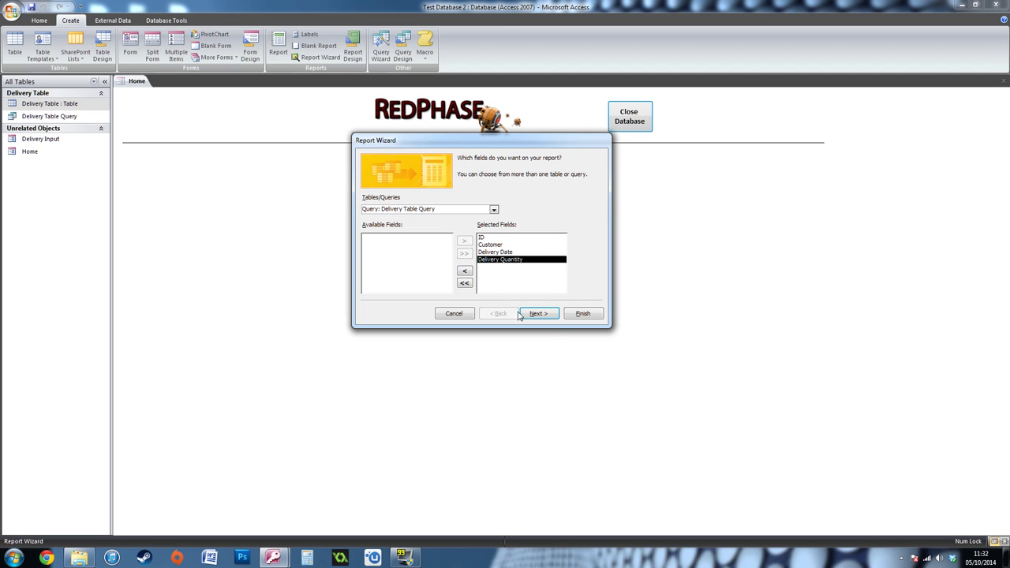
# Leave the report without grouping or sorting and give it a Tabular layout in Portrait orientation
pyautogui.click(541, 317)
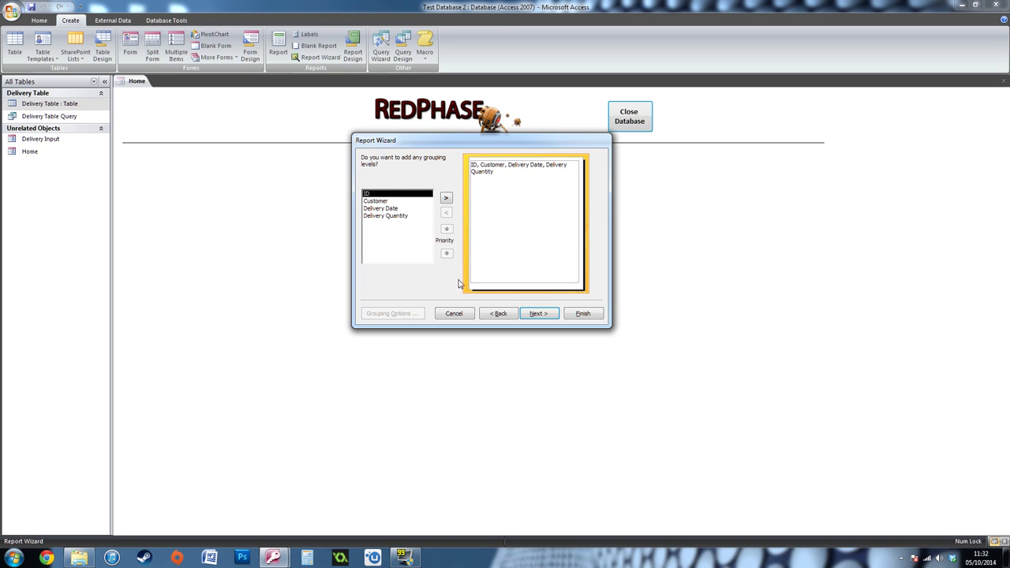
pyautogui.click(529, 314)
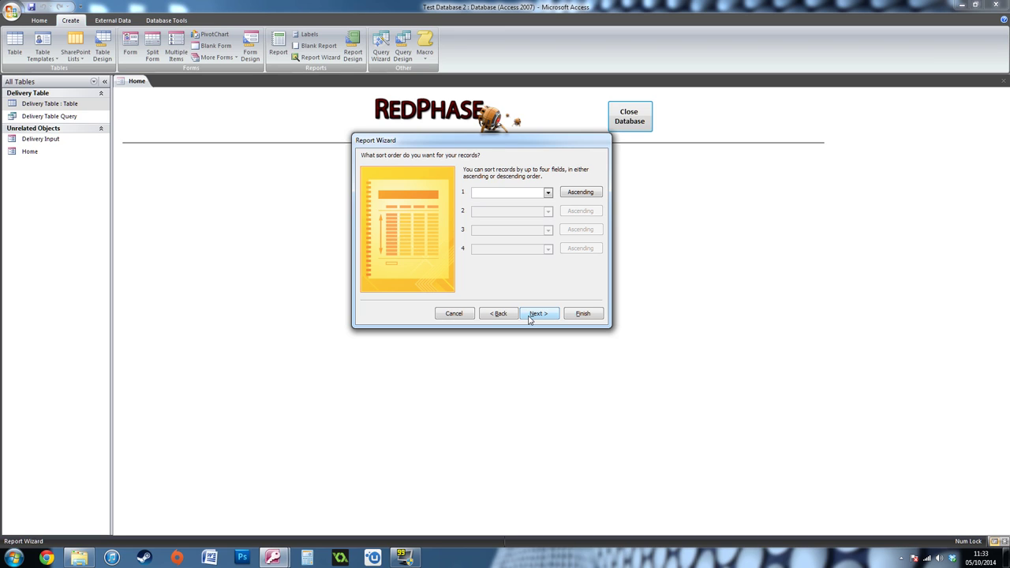
pyautogui.click(530, 316)
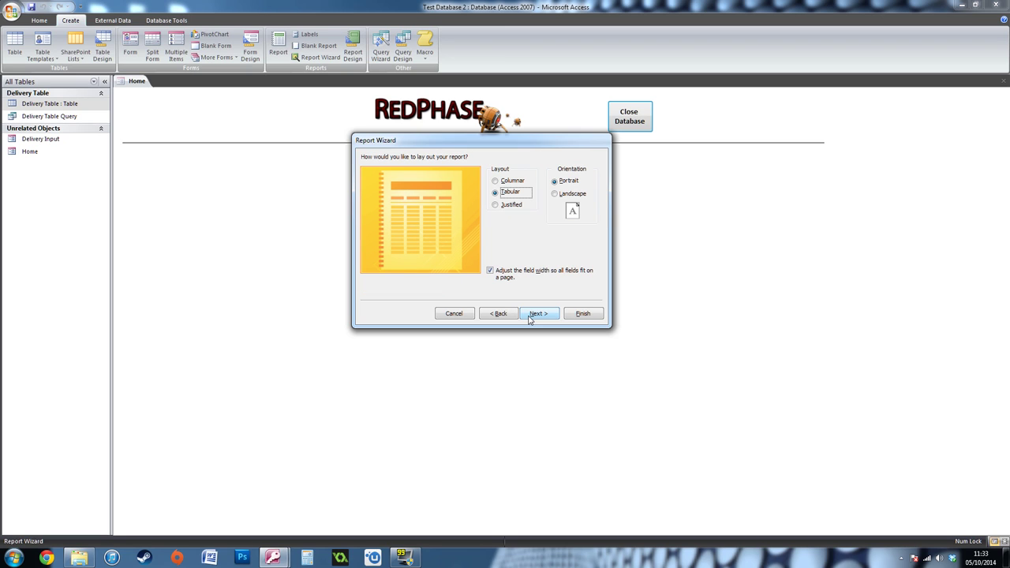
pyautogui.click(511, 181)
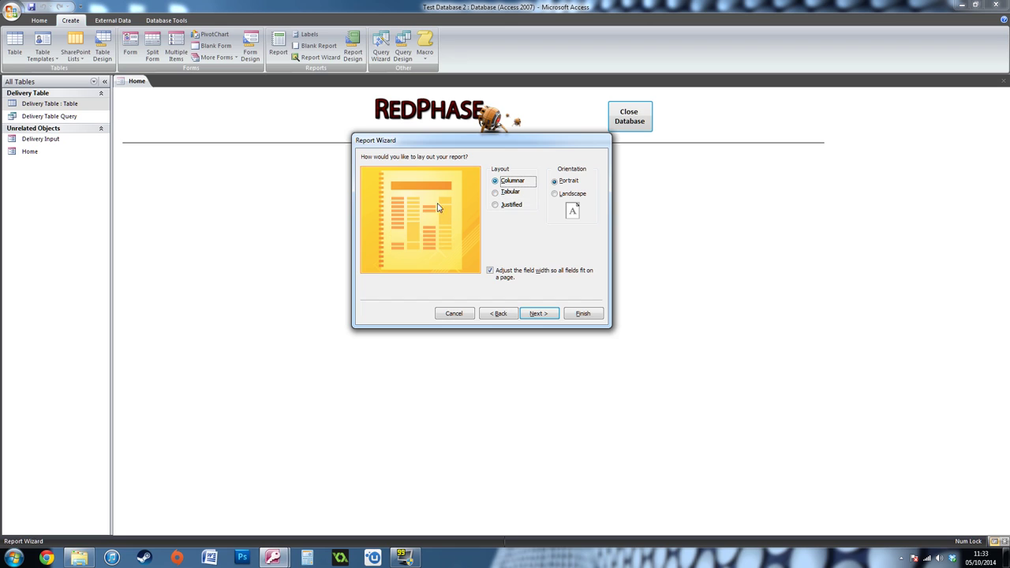
pyautogui.click(496, 194)
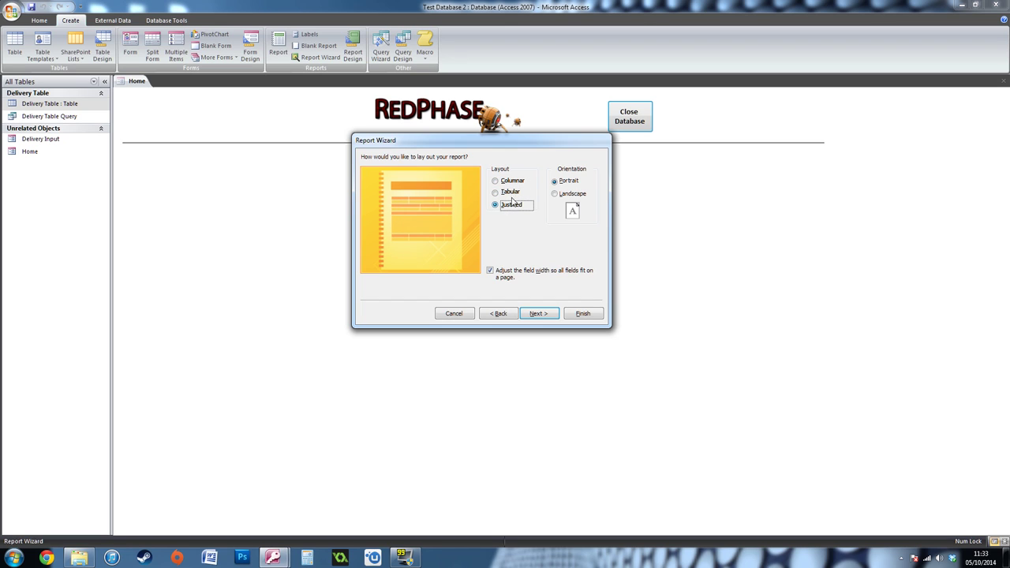
pyautogui.click(510, 193)
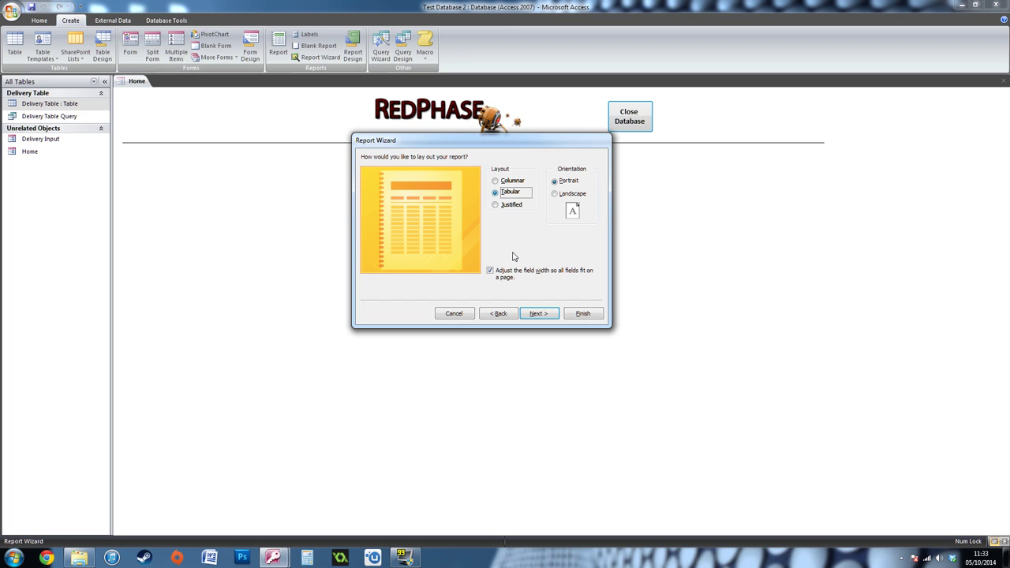
pyautogui.click(539, 315)
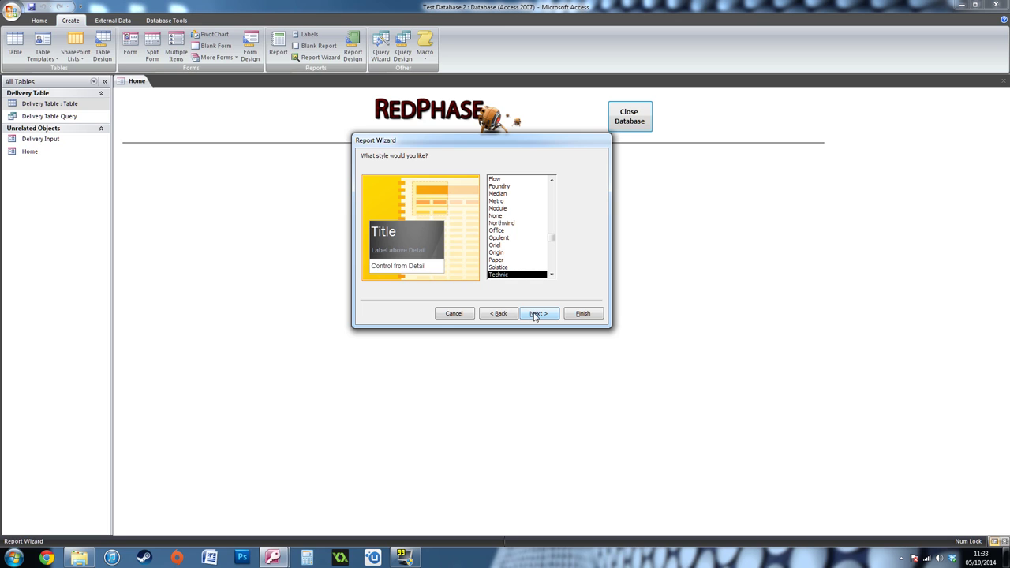
# Finish the report with the Technic style and the title Delivery Table Query, opening its design for modification
pyautogui.click(535, 314)
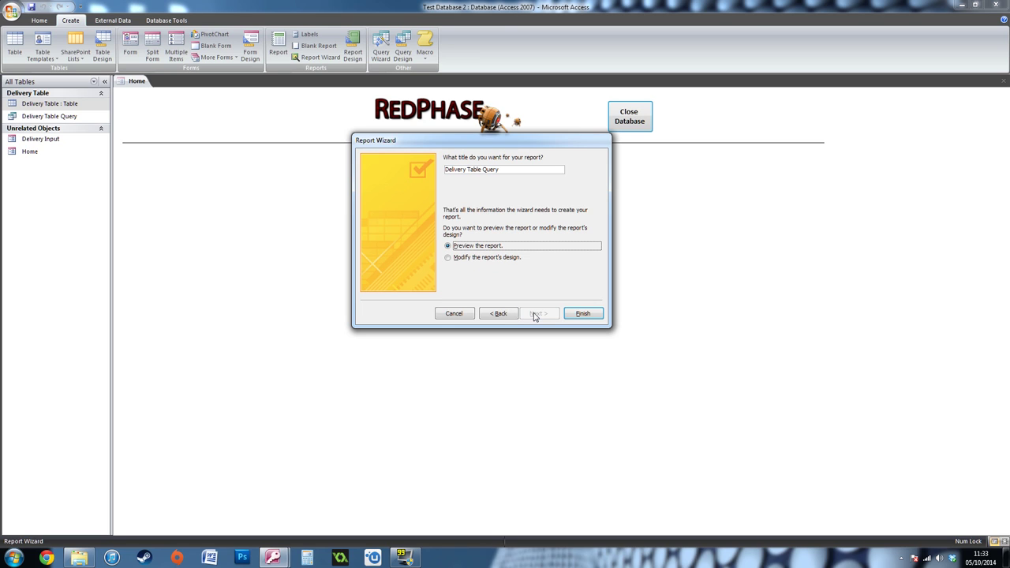
pyautogui.click(498, 260)
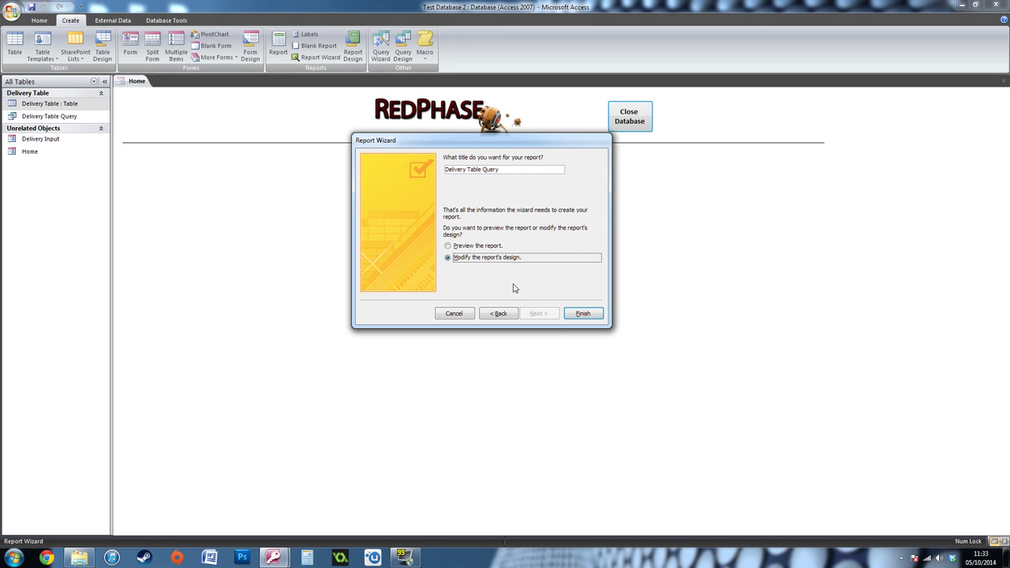
pyautogui.click(576, 315)
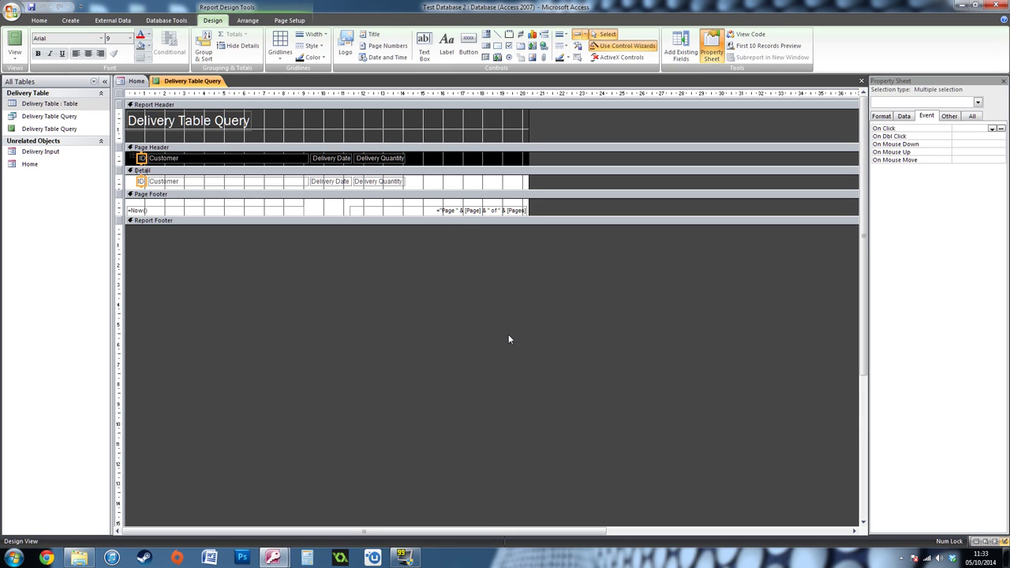
pyautogui.click(203, 129)
pyautogui.click(143, 160)
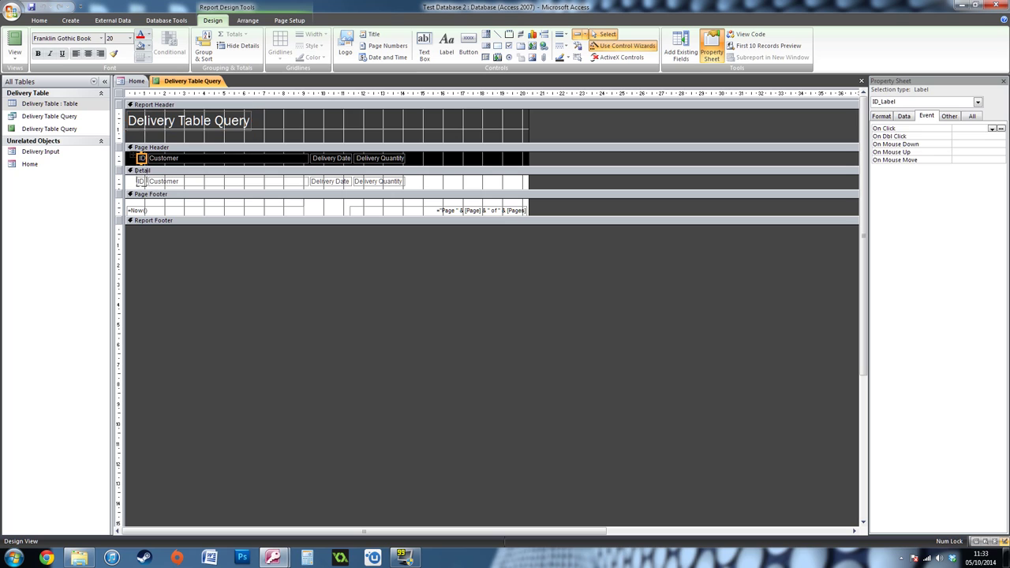
pyautogui.click(194, 161)
pyautogui.click(327, 160)
pyautogui.click(371, 161)
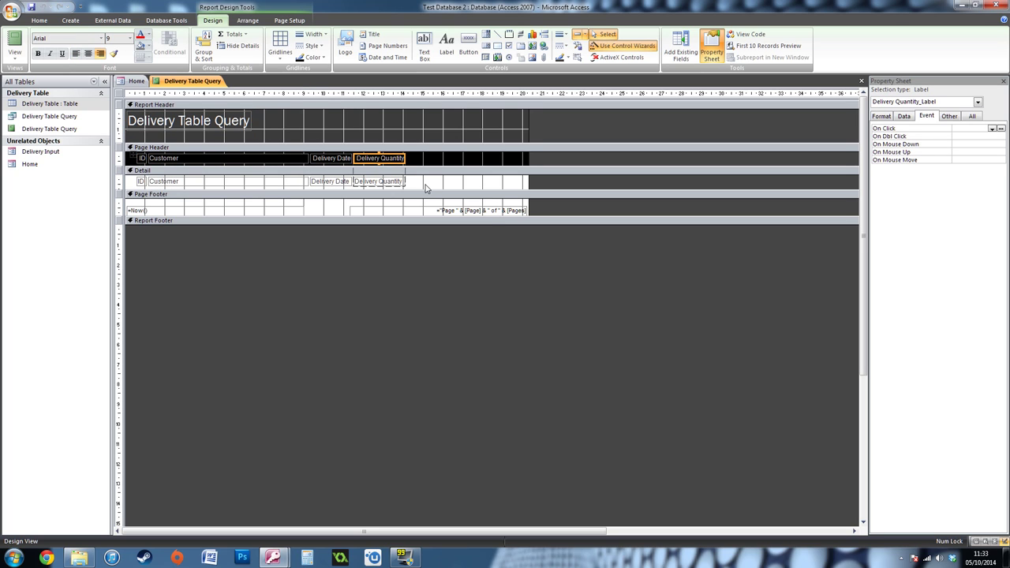
pyautogui.click(132, 179)
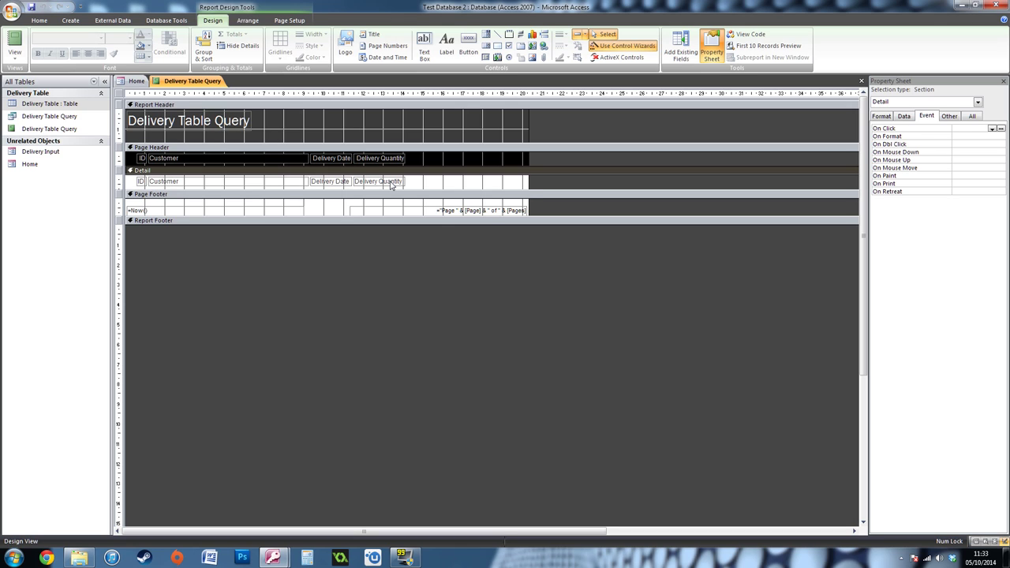
# Save the Delivery Table Query report and close its design
pyautogui.click(210, 93)
pyautogui.rightClick(207, 82)
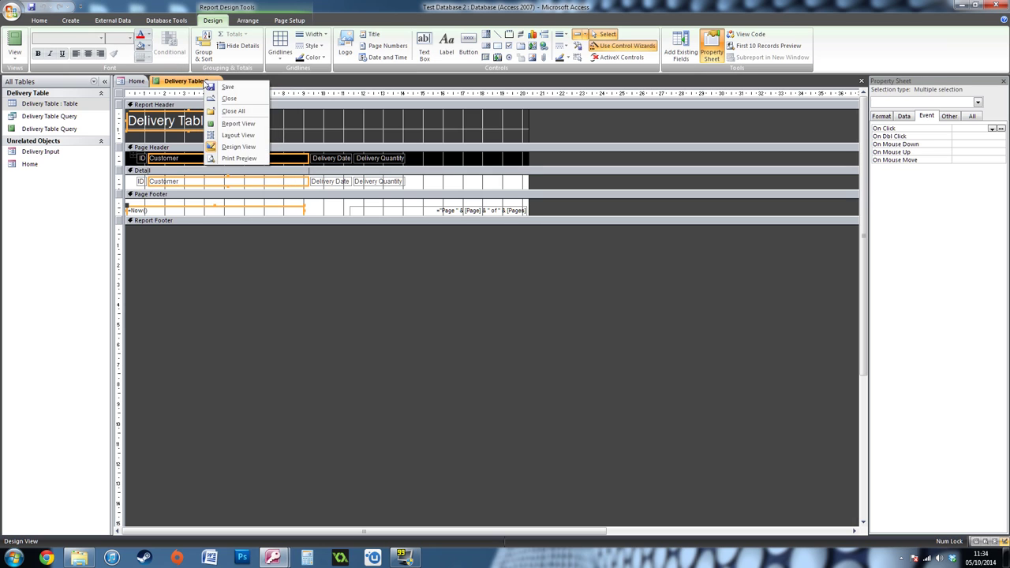
pyautogui.click(215, 88)
pyautogui.rightClick(215, 84)
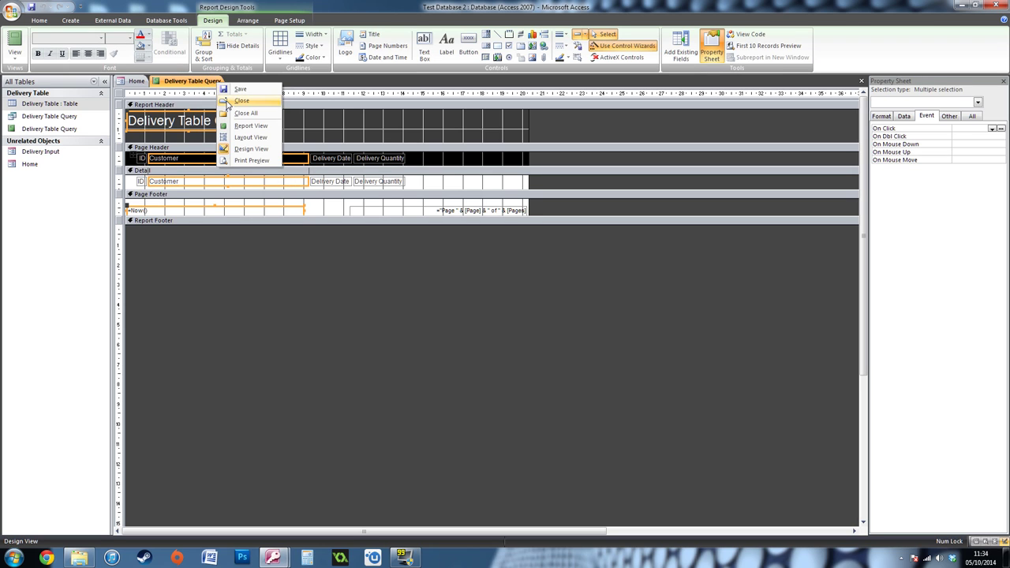
pyautogui.click(227, 105)
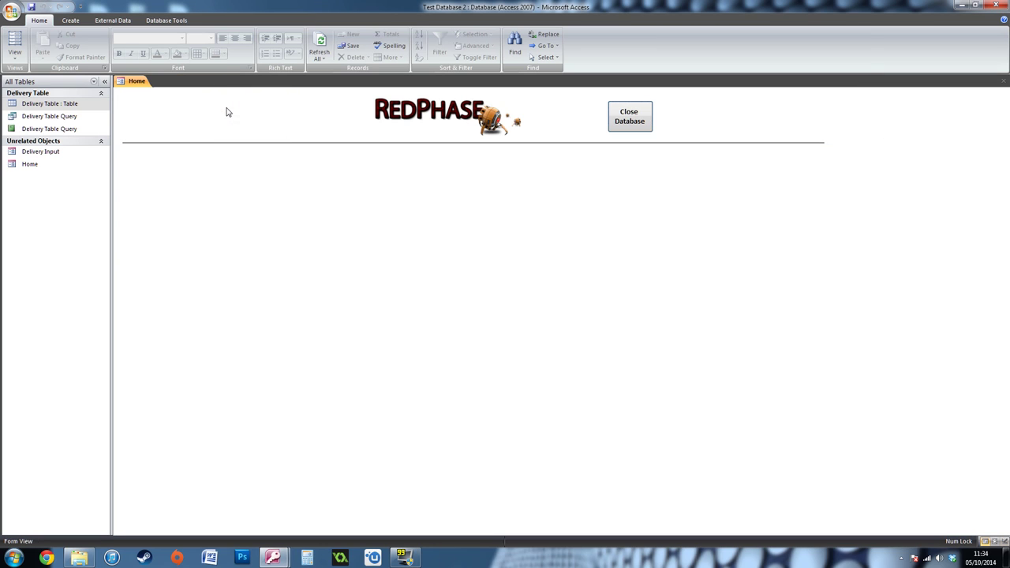
# Open the Home form in Design View and draw a command button in the upper-left area of its Detail section
pyautogui.rightClick(245, 212)
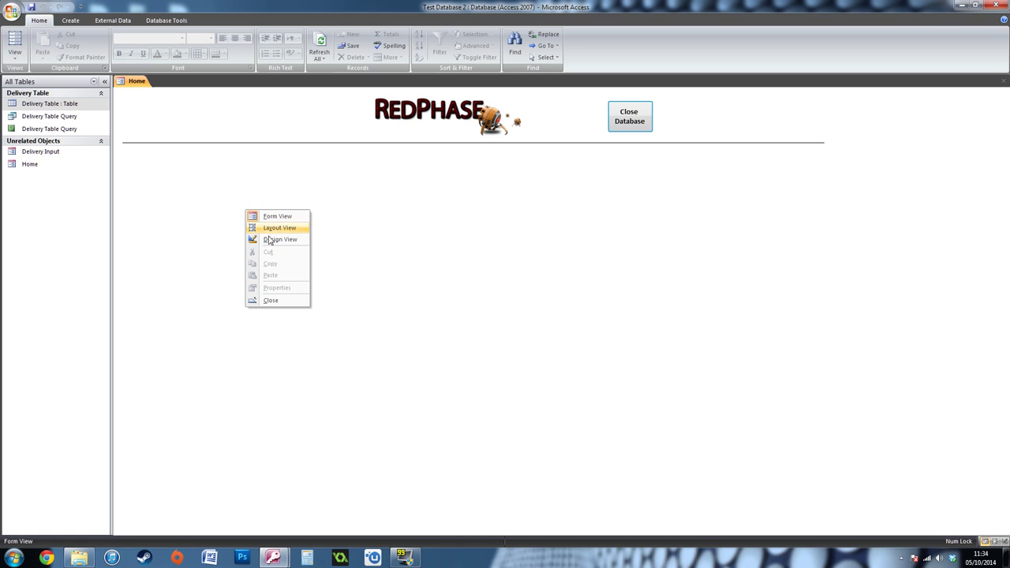
pyautogui.click(282, 241)
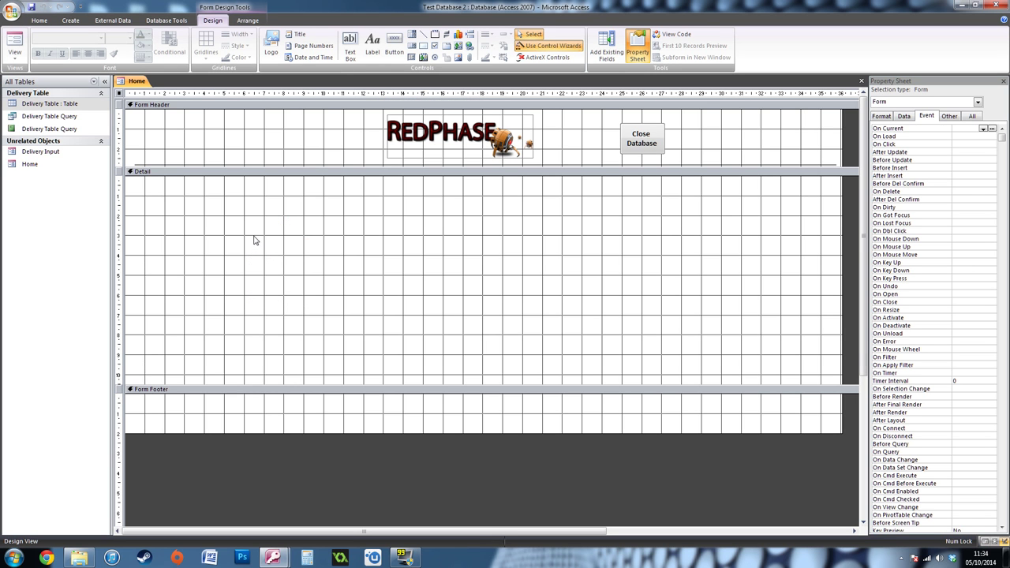
pyautogui.click(396, 52)
pyautogui.moveTo(203, 203); pyautogui.dragTo(295, 238)
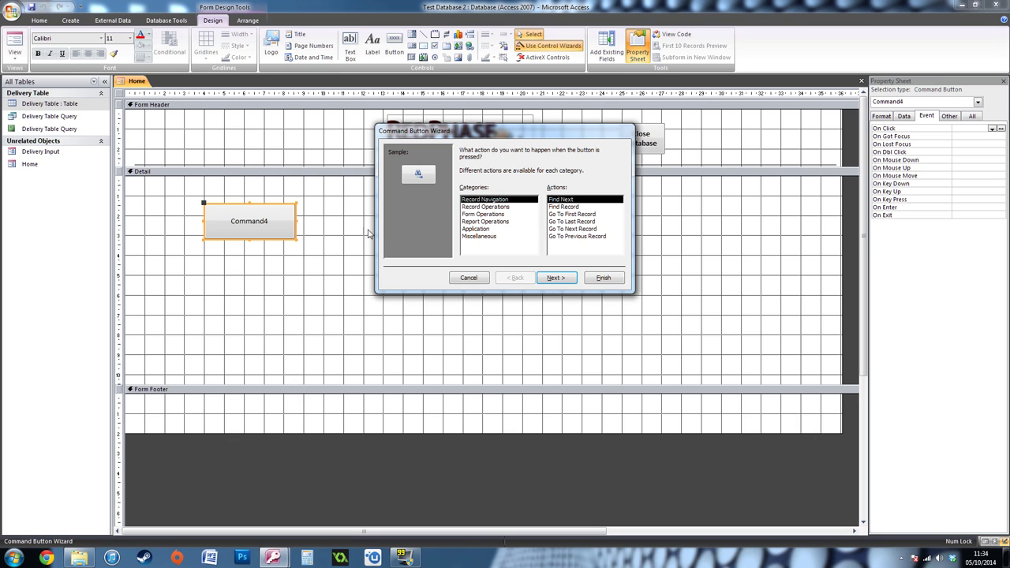
# Assign the button the Open Report action from Report Operations, targeting the Delivery Table Query report
pyautogui.click(484, 222)
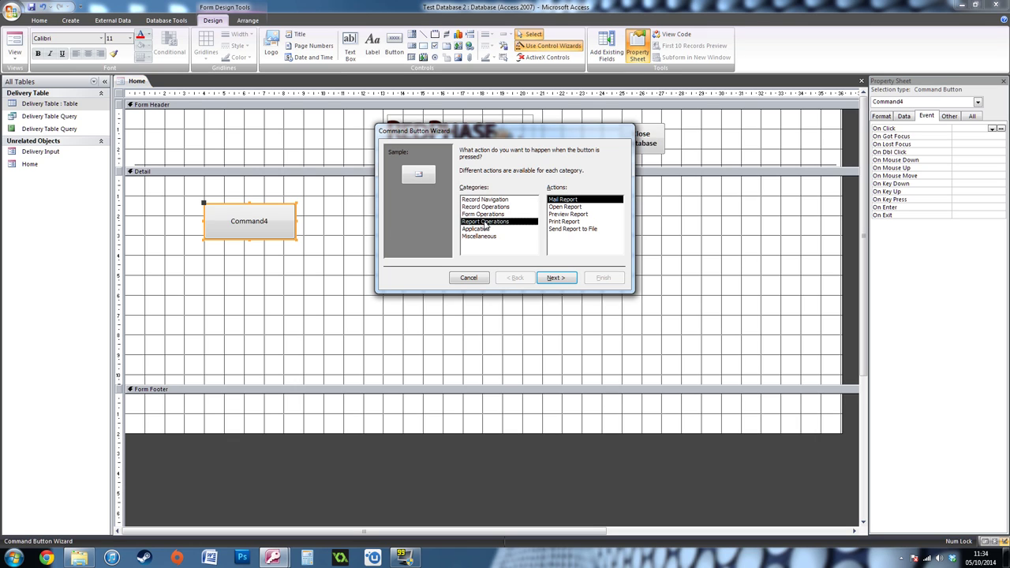
pyautogui.click(552, 207)
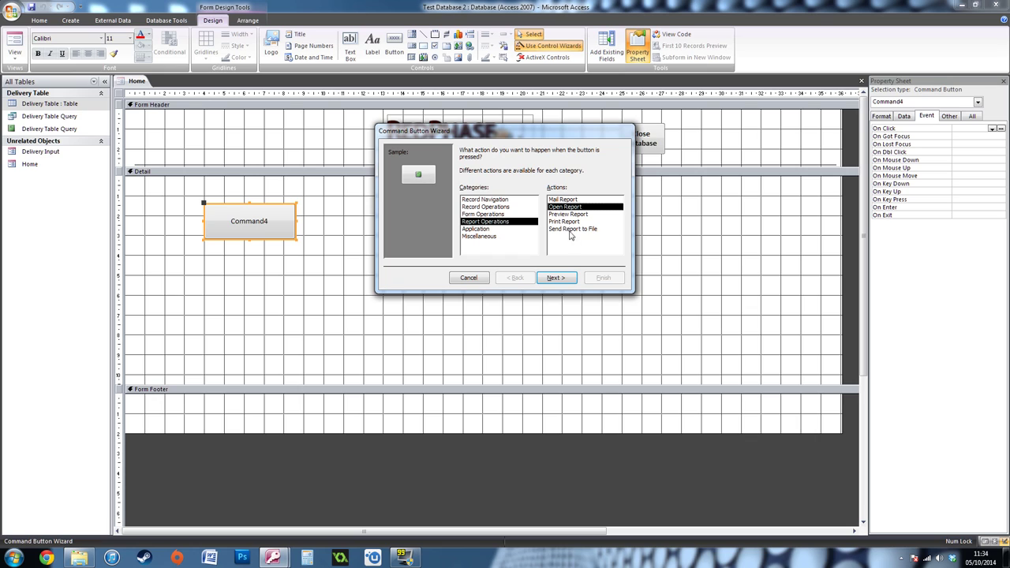
pyautogui.click(556, 278)
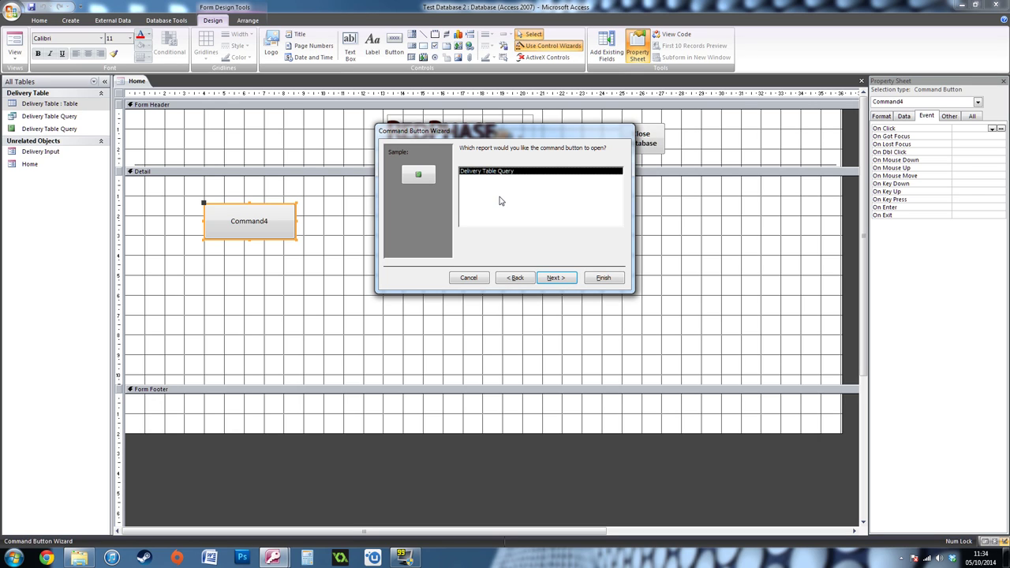
pyautogui.click(551, 279)
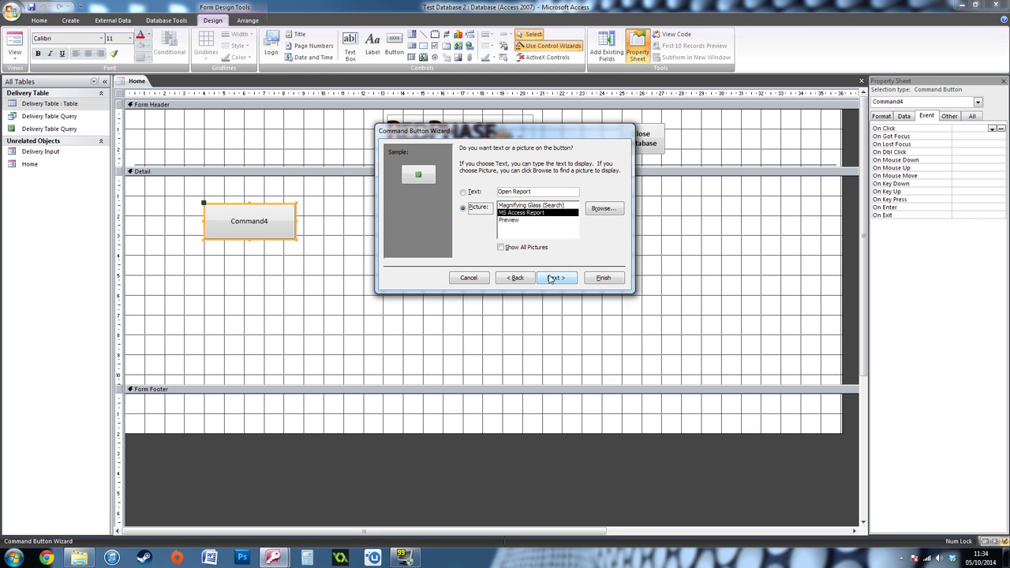
# Give the button the text Date Report instead of a picture and finish the wizard with the default button name
pyautogui.click(463, 193)
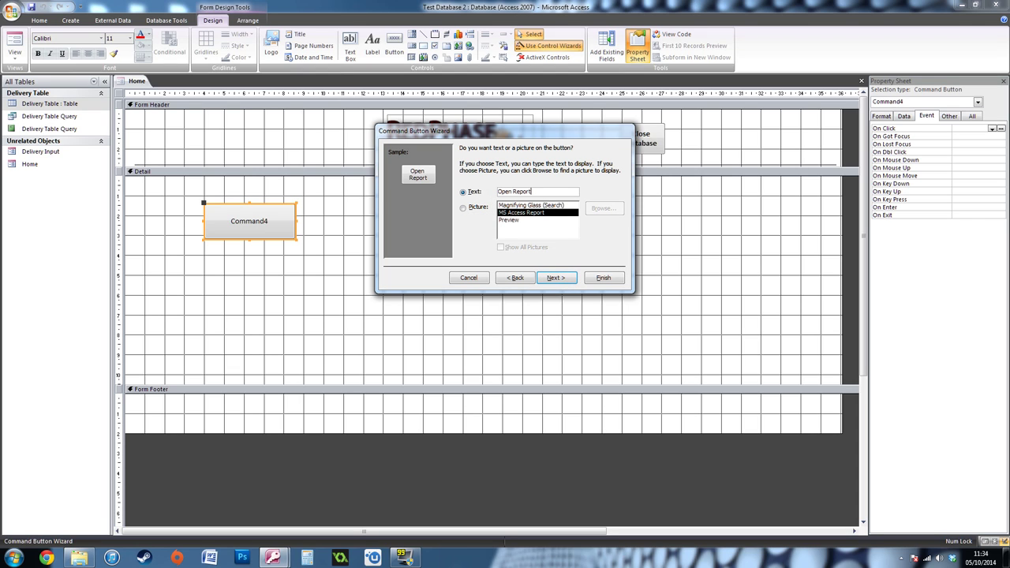
pyautogui.moveTo(529, 192); pyautogui.dragTo(471, 198)
pyautogui.press('BackSpace')
pyautogui.write('Date RE')
pyautogui.press('BackSpace')
pyautogui.write('eport')
pyautogui.click(561, 281)
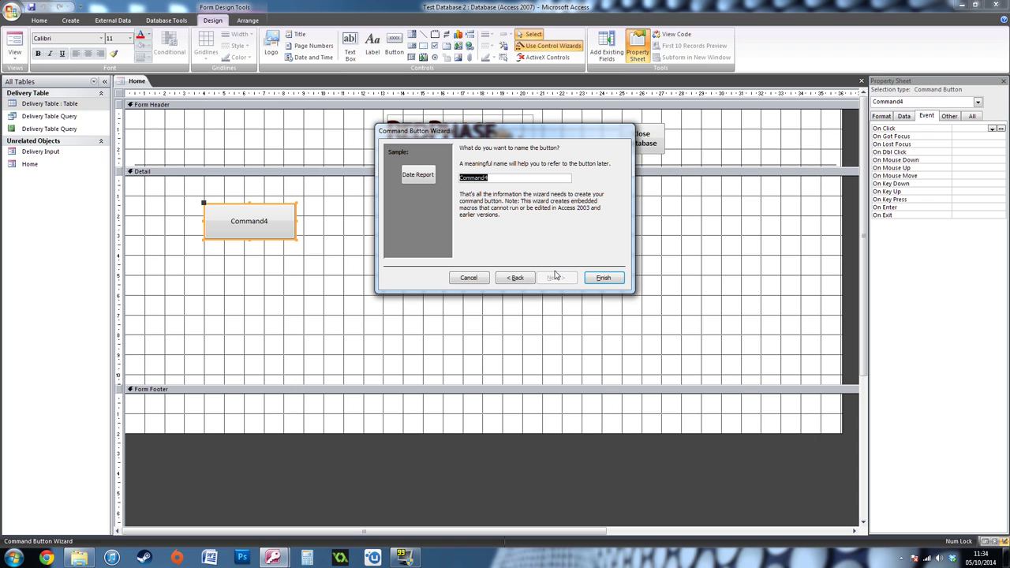
pyautogui.click(600, 279)
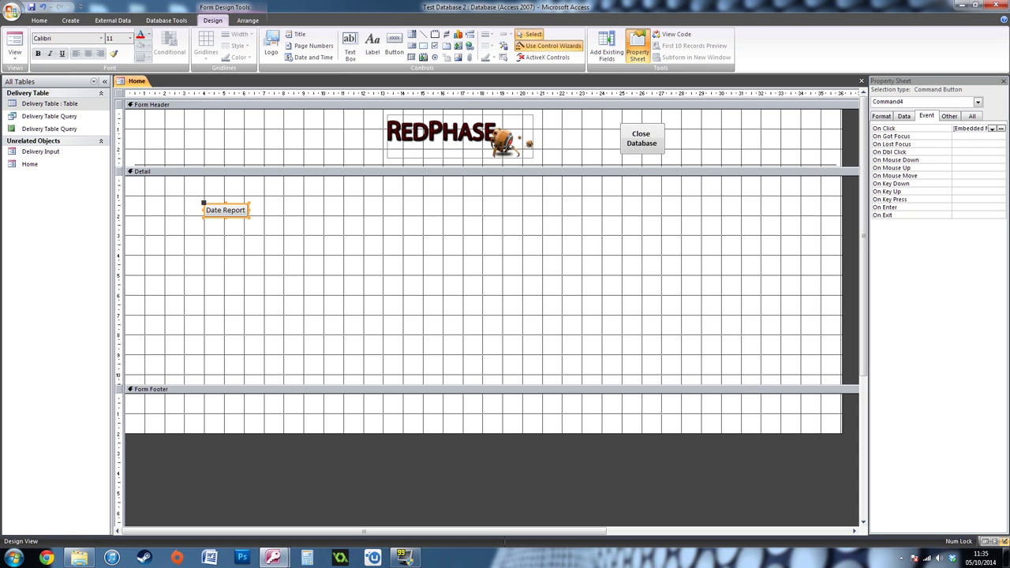
# Enlarge the Date Report button to about 5.6 cm wide and 1.8 cm high, and display the form in Form View
pyautogui.moveTo(250, 216); pyautogui.dragTo(318, 241)
pyautogui.click(373, 262)
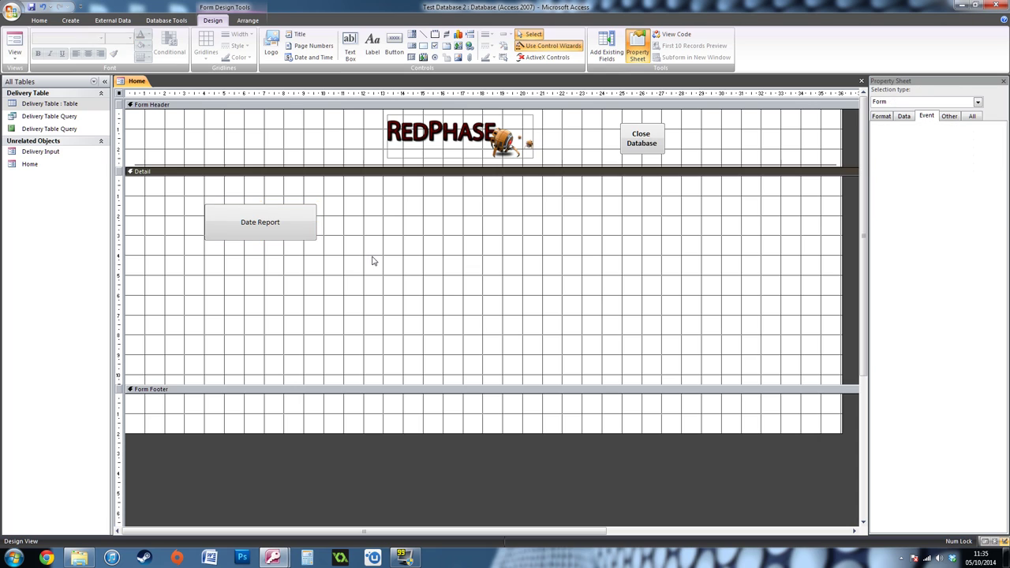
pyautogui.click(15, 44)
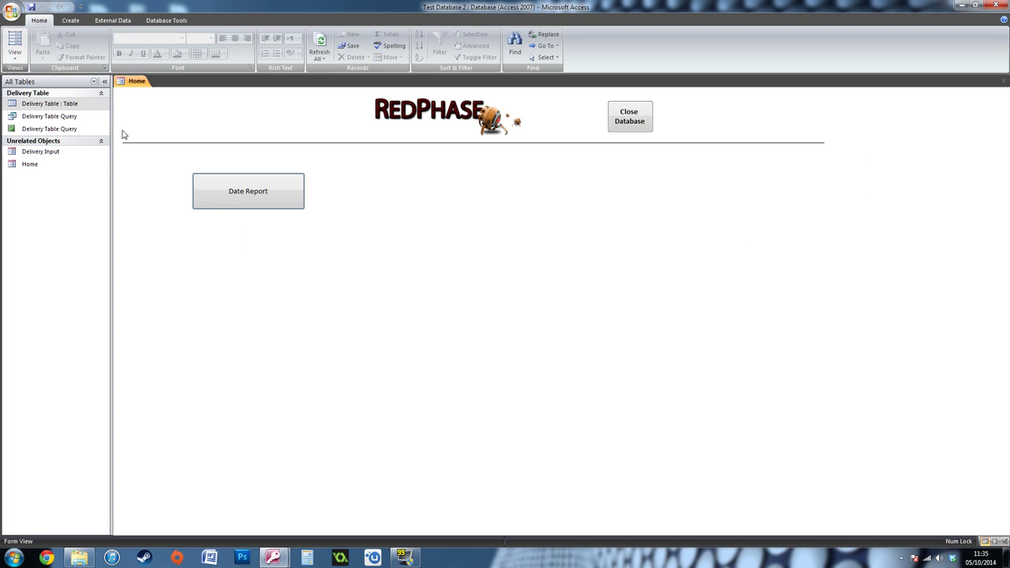
# Test the Date Report button with start date 05/05/2014 and end date 30/05/2014
pyautogui.click(280, 198)
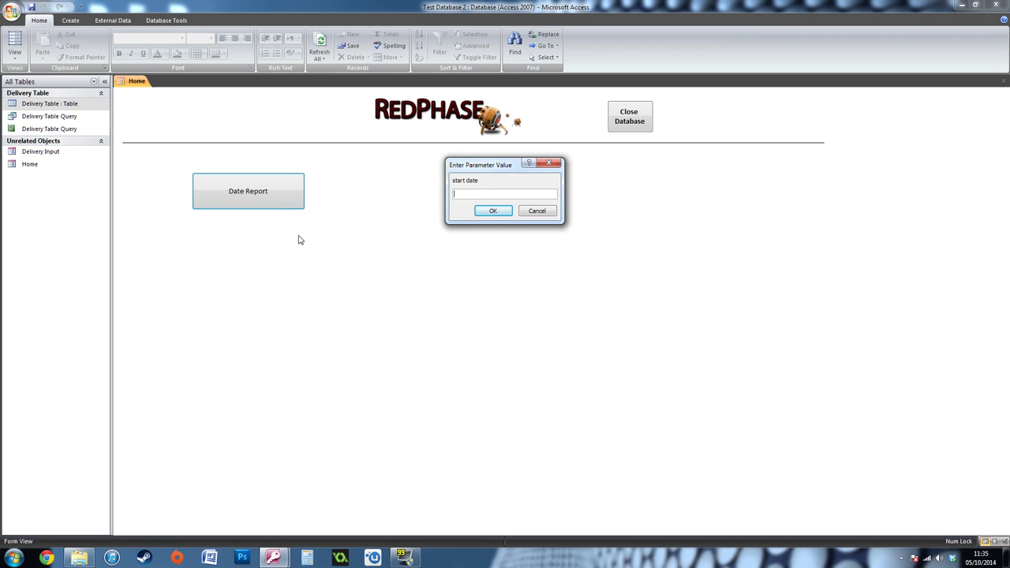
pyautogui.write('05/05/2014')
pyautogui.press('Return')
pyautogui.write('30/05/2014')
pyautogui.press('Return')
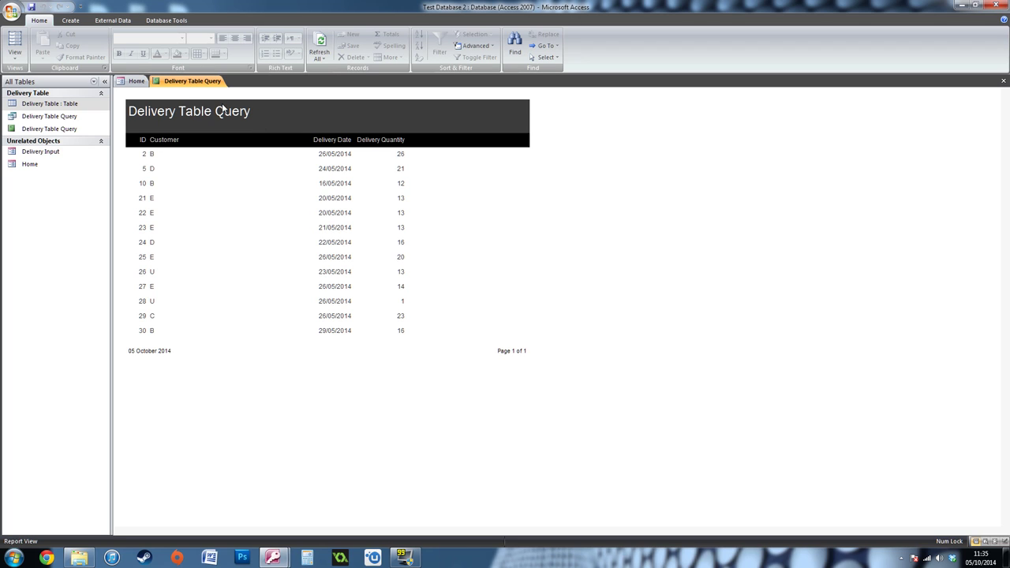
# Close the generated report and reopen the Delivery Table Query report in Design View
pyautogui.rightClick(213, 82)
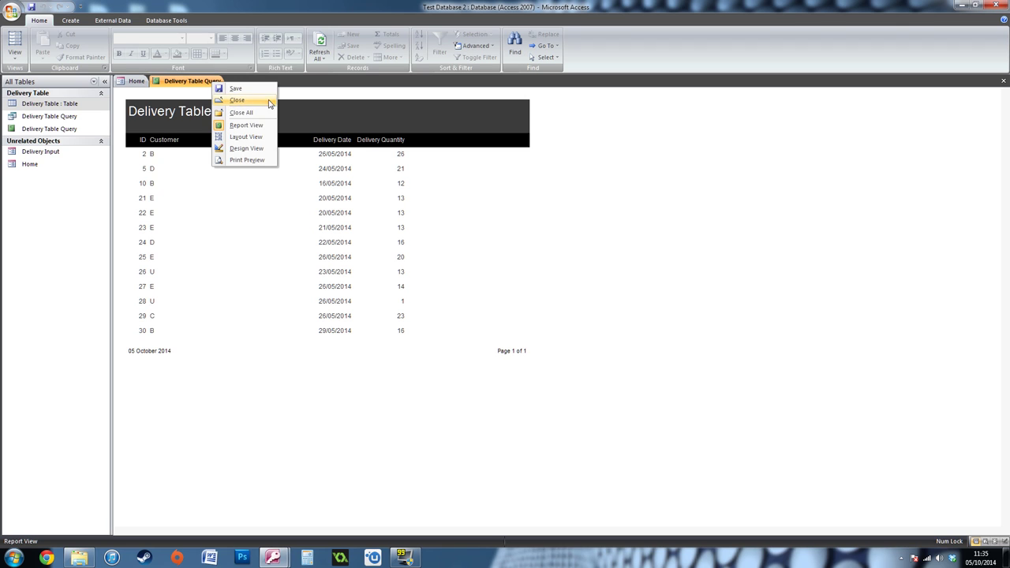
pyautogui.click(301, 136)
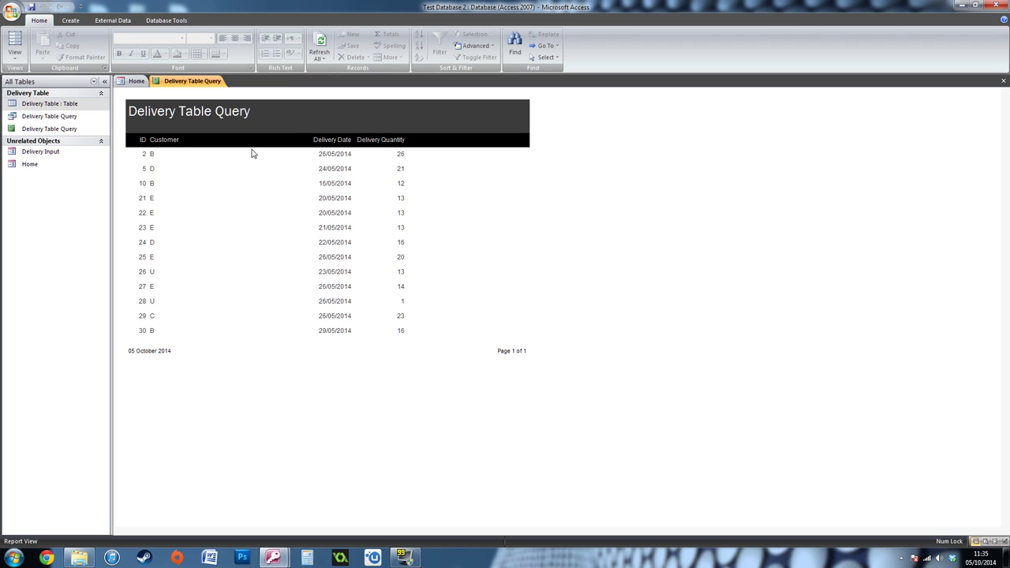
pyautogui.rightClick(179, 82)
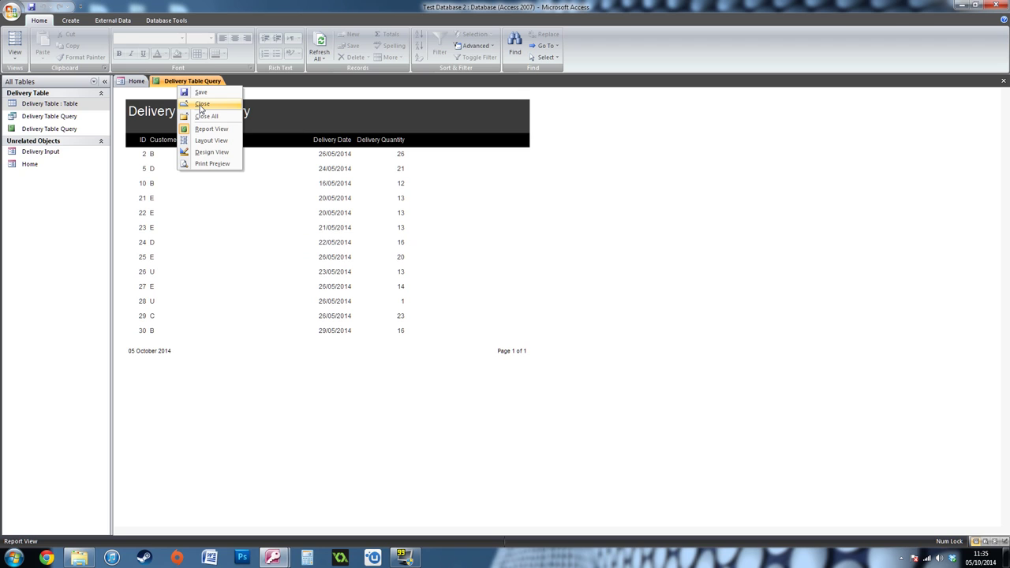
pyautogui.click(201, 104)
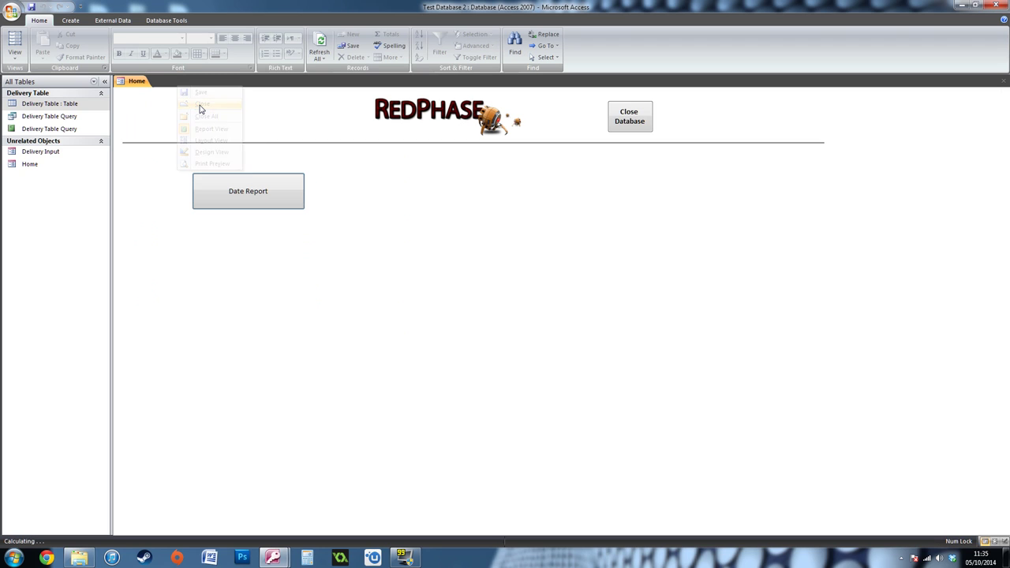
pyautogui.rightClick(79, 130)
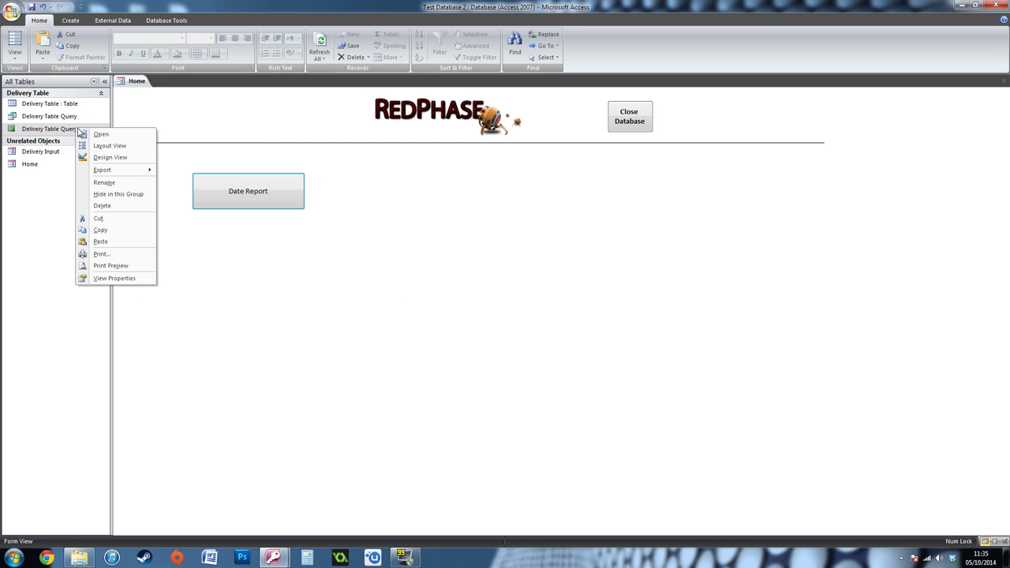
pyautogui.click(111, 159)
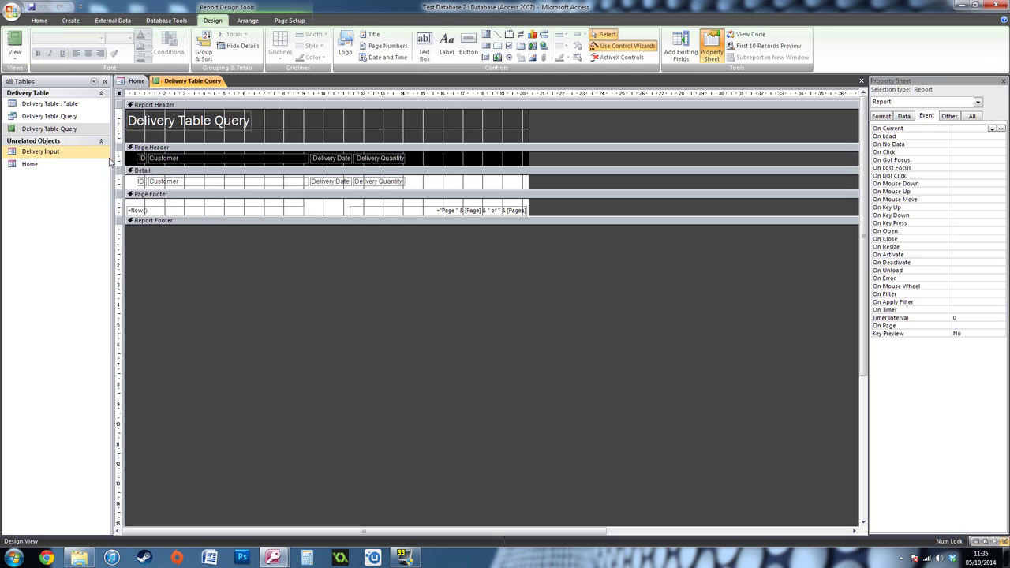
# Draw a button about 3.3 cm wide and 1 cm high beside the title in the Report Header, captioned Close Report
pyautogui.click(468, 48)
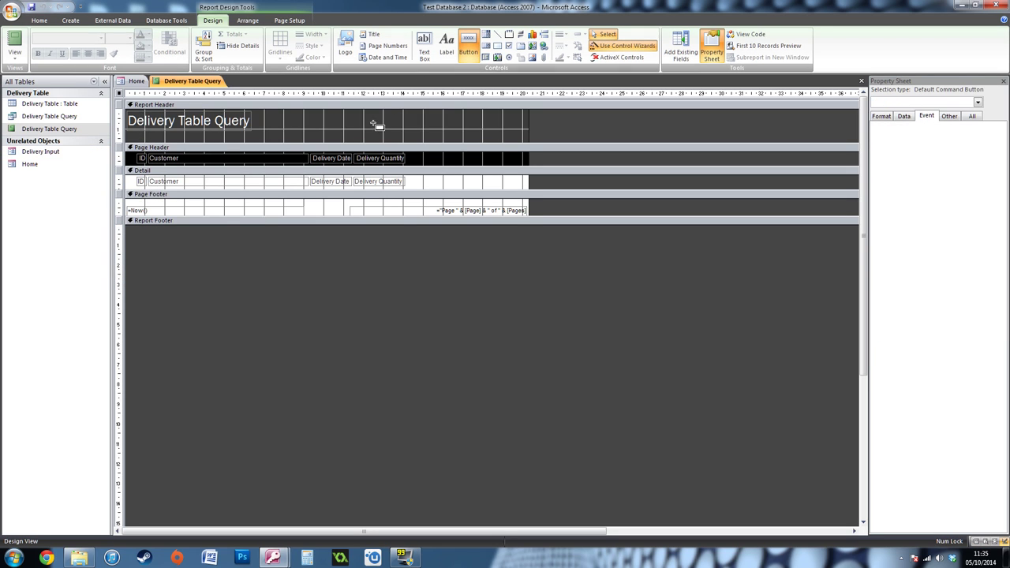
pyautogui.moveTo(332, 118); pyautogui.dragTo(398, 139)
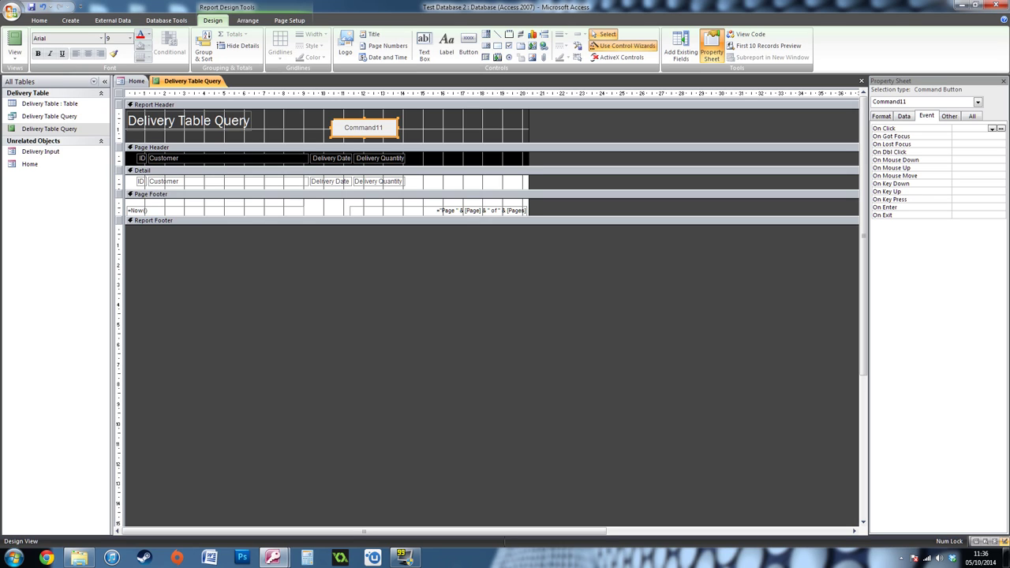
pyautogui.press('F2')
pyautogui.write('Close Report')
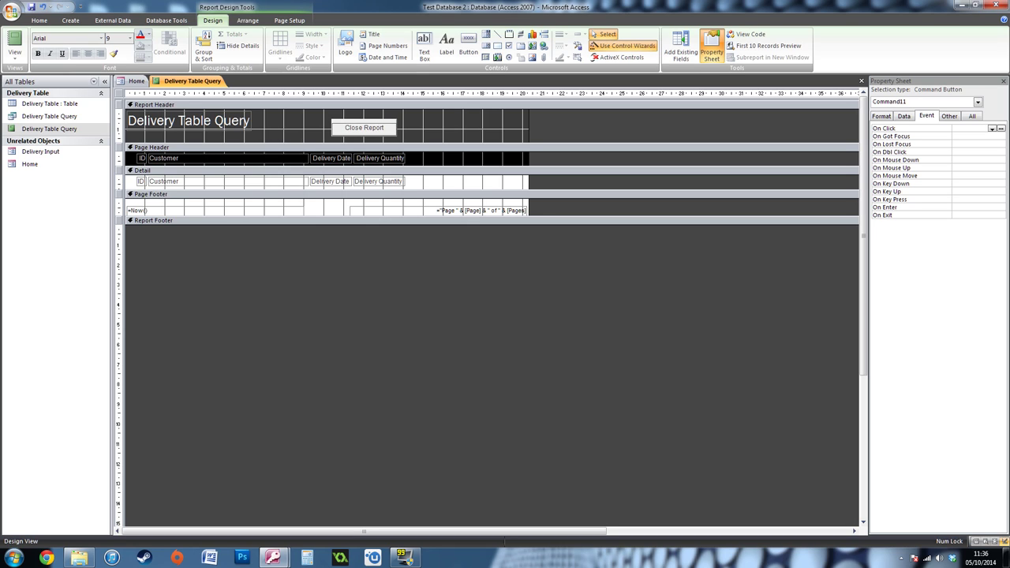
pyautogui.press('Return')
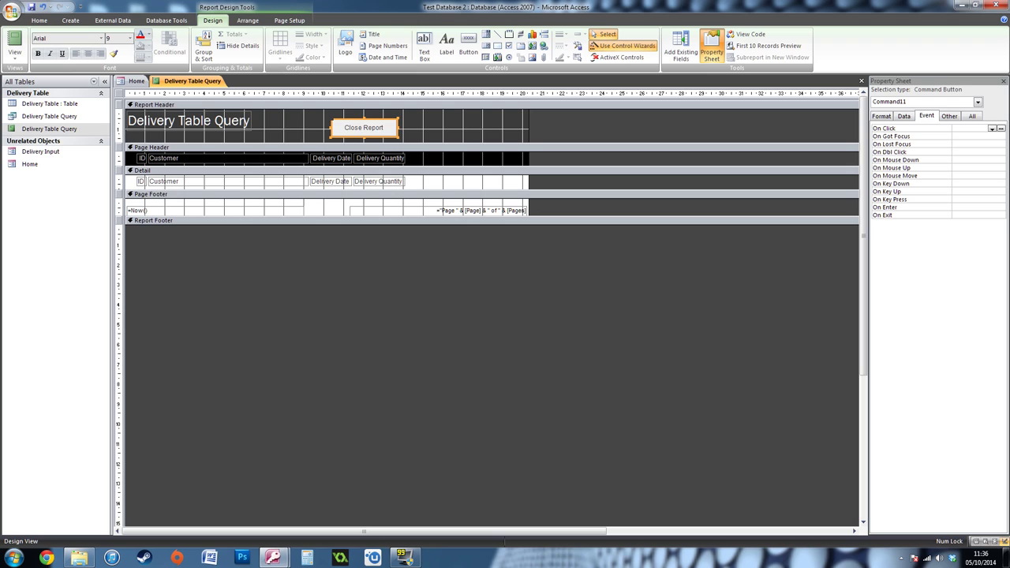
# Set the Close Report button's On Click event to [Event Procedure] and open its code procedure
pyautogui.click(1003, 81)
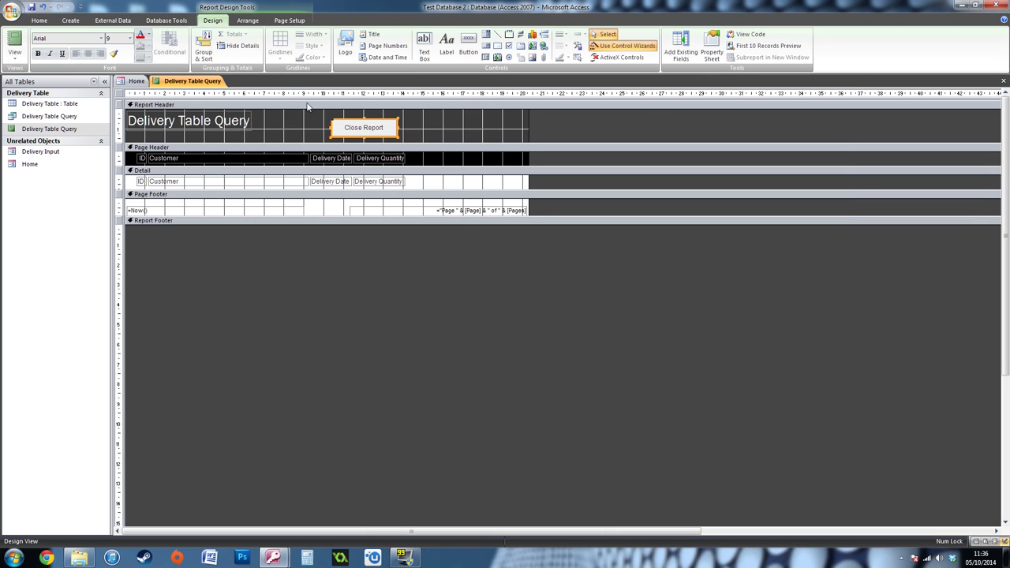
pyautogui.click(713, 54)
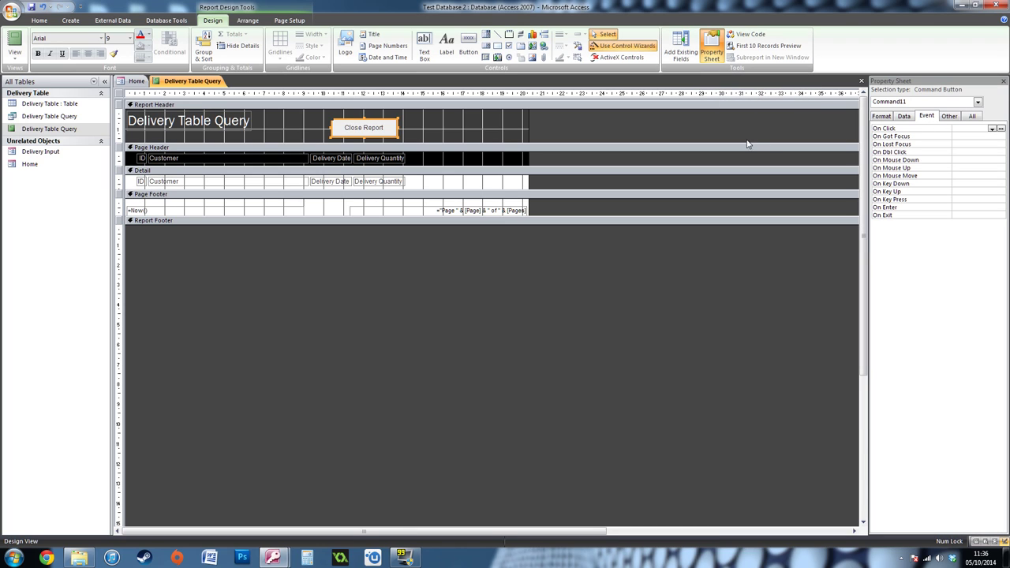
pyautogui.click(991, 130)
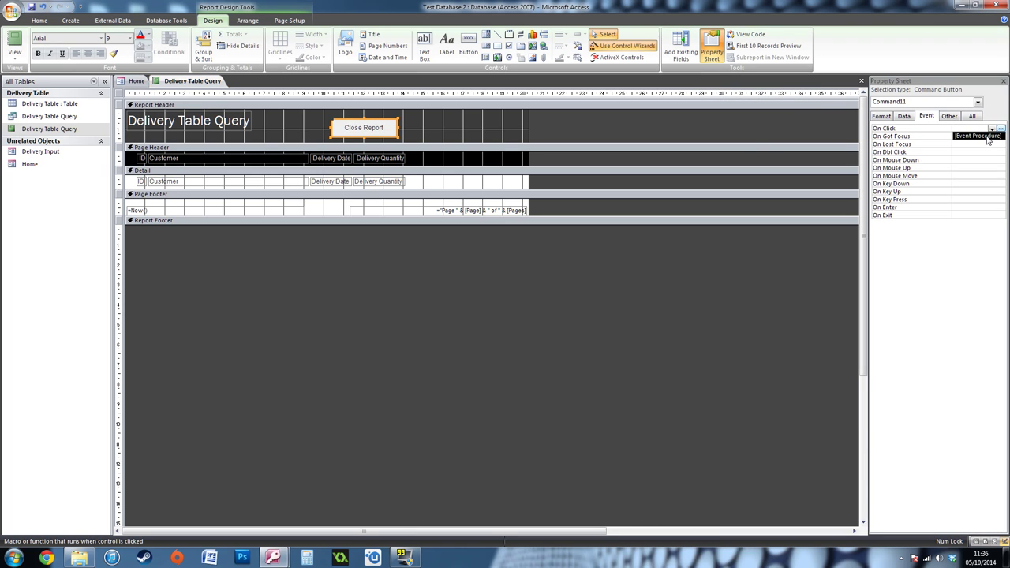
pyautogui.click(982, 135)
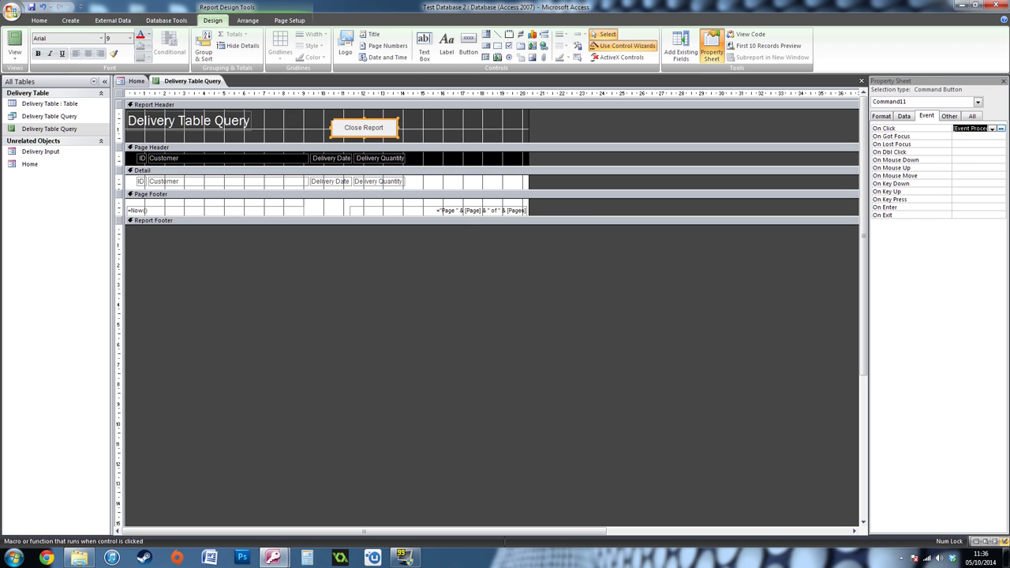
pyautogui.click(1000, 129)
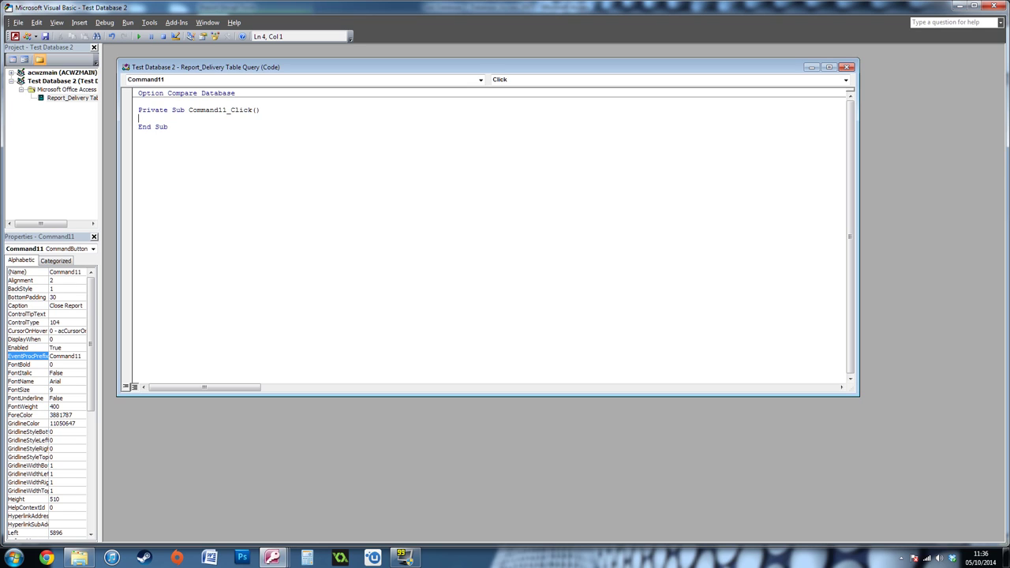
# Add DoCmd.Close to the Close Report button's click procedure and close the code editor
pyautogui.write('docmd.')
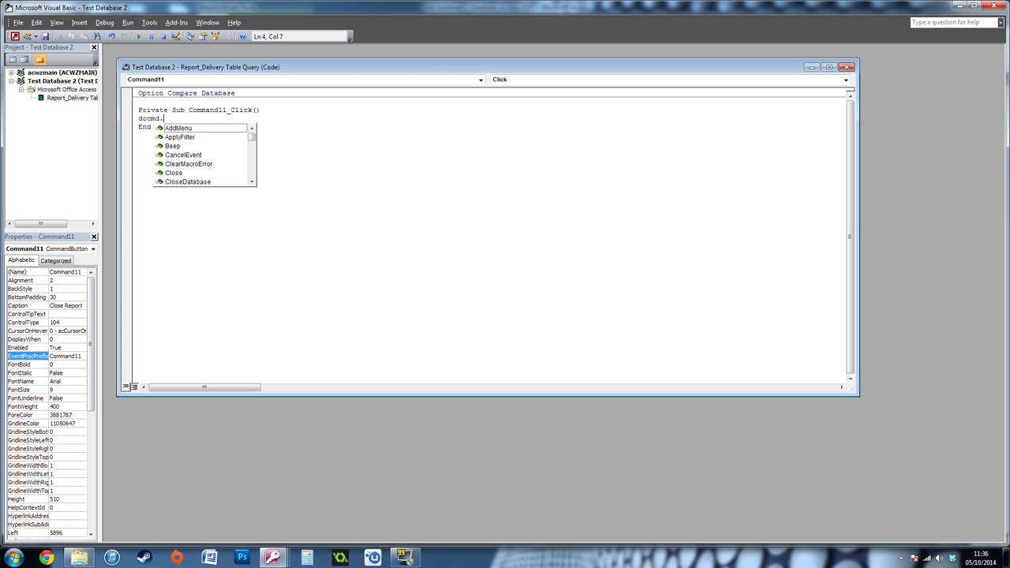
pyautogui.write('close')
pyautogui.press('Return')
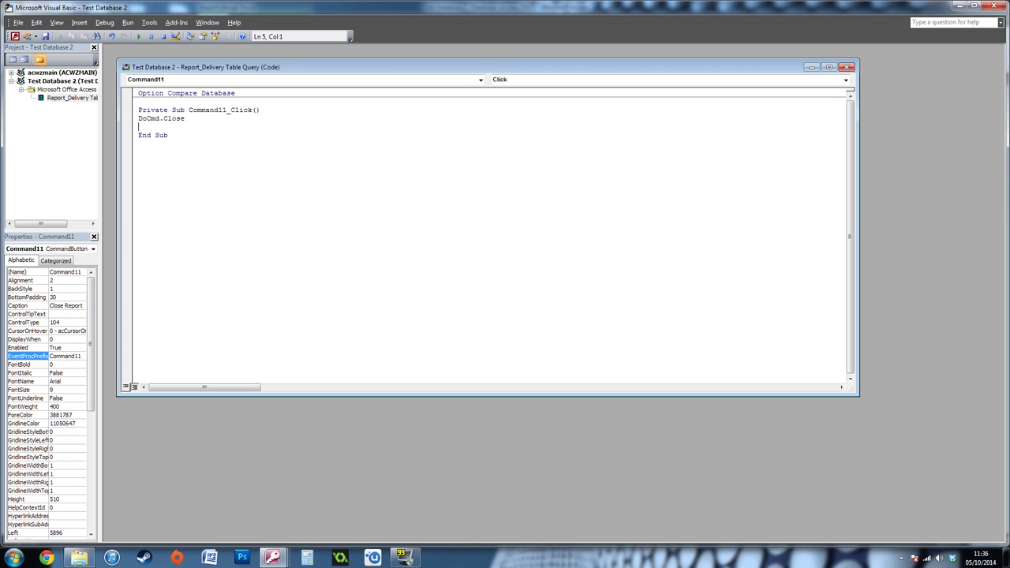
pyautogui.press('BackSpace')
pyautogui.click(846, 67)
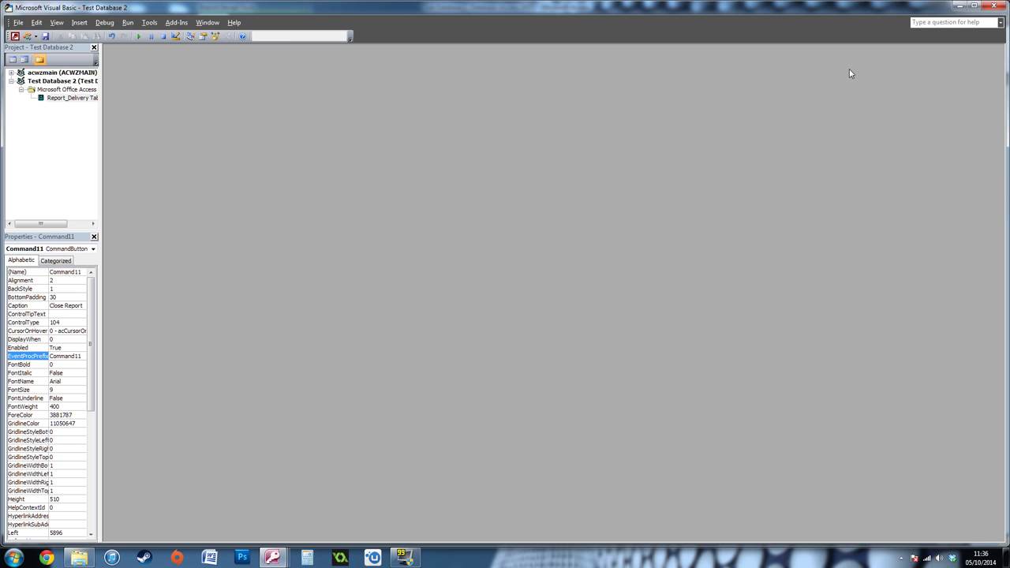
pyautogui.click(993, 6)
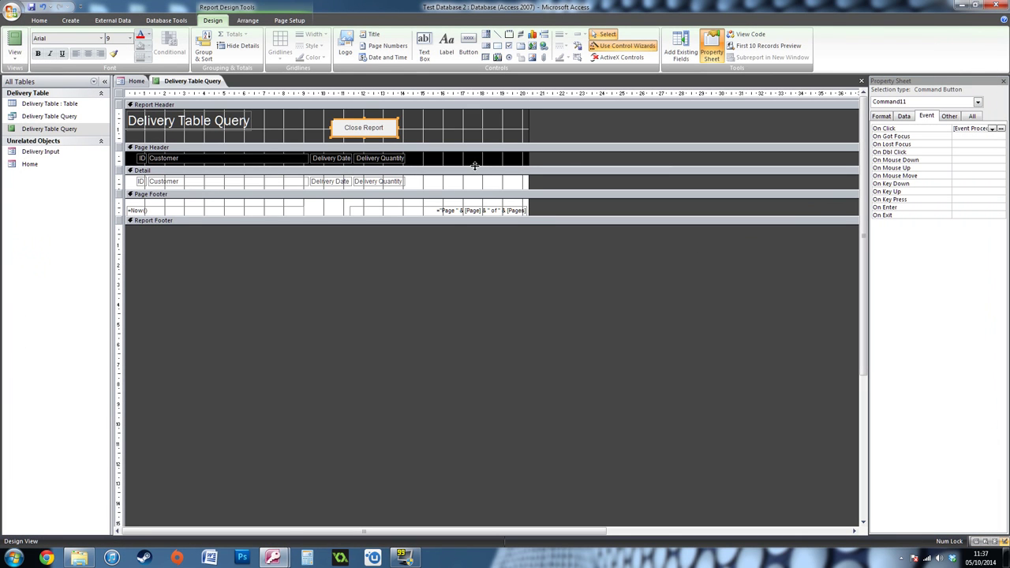
# Draw a button about 3 cm wide and 0.9 cm high beside Close Report in the Report Header, captioned Print Out
pyautogui.click(436, 134)
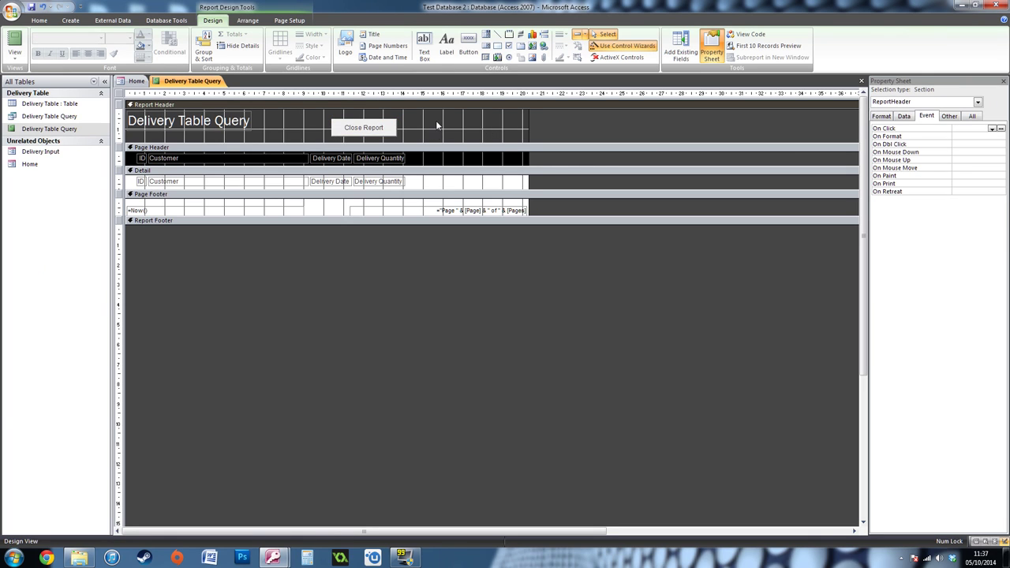
pyautogui.click(469, 47)
pyautogui.moveTo(421, 120)
pyautogui.mouseDown()
pyautogui.moveTo(483, 138)
pyautogui.moveTo(432, 128)
pyautogui.mouseUp()
pyautogui.write('Print O')
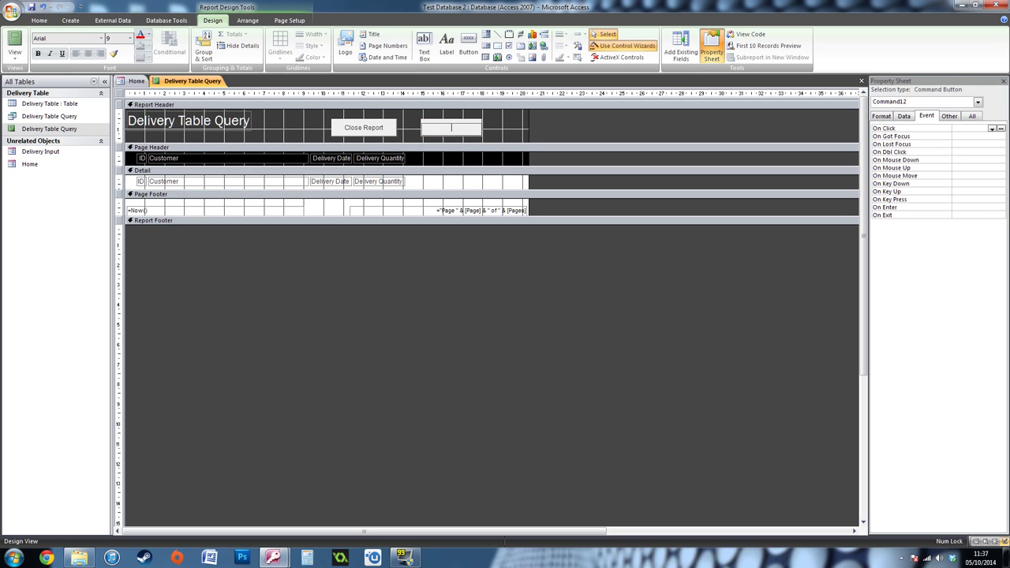
pyautogui.write('ut')
pyautogui.press('Return')
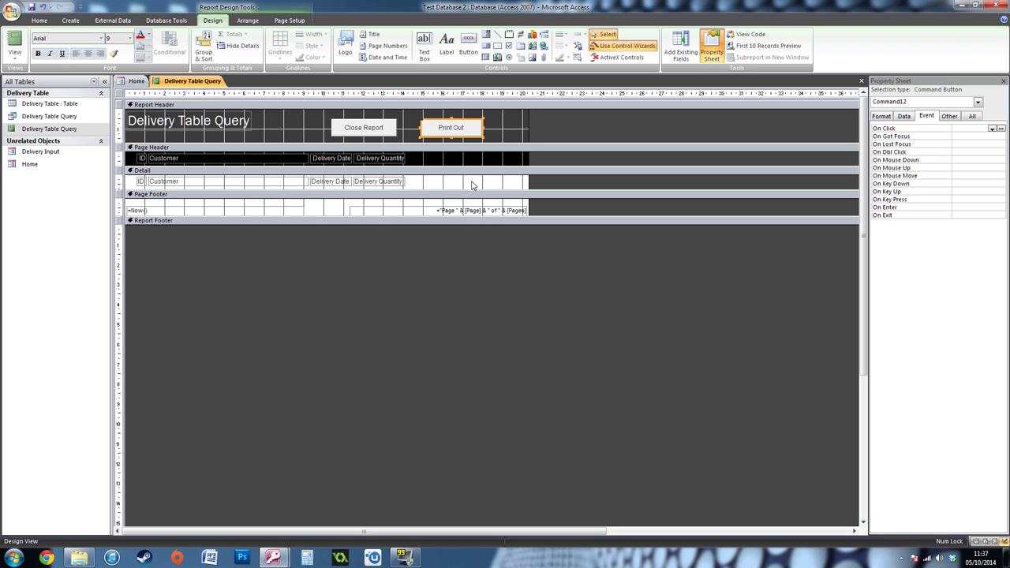
# Set the Print Out button's On Click event to [Event Procedure] and open its code procedure
pyautogui.click(723, 51)
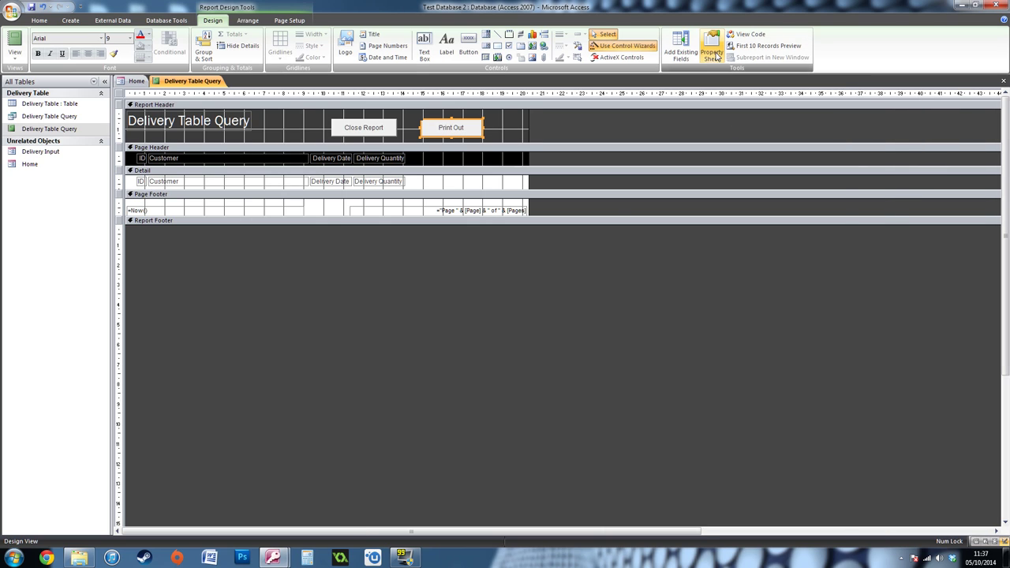
pyautogui.click(715, 53)
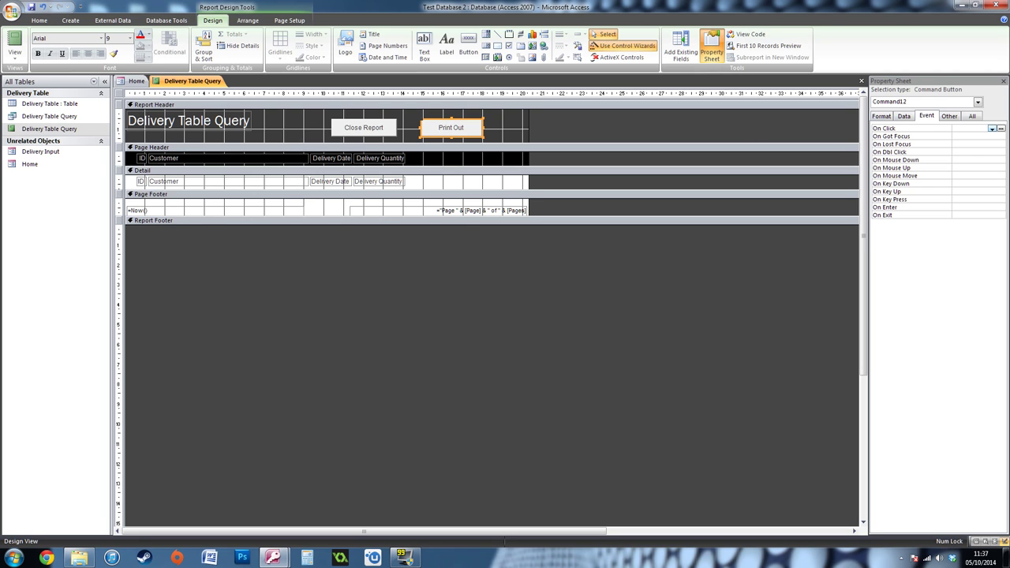
pyautogui.click(992, 129)
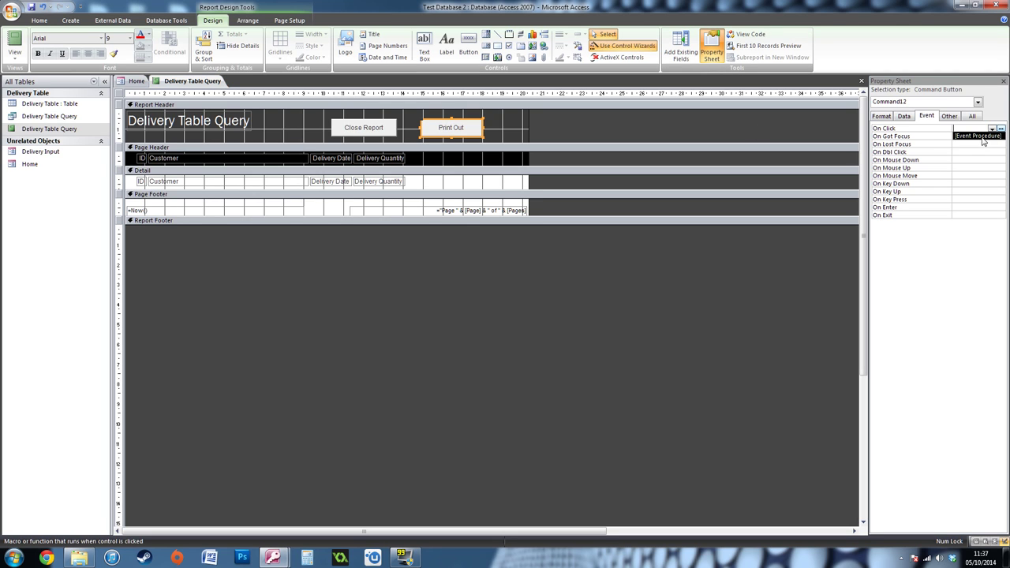
pyautogui.click(979, 136)
pyautogui.click(1001, 129)
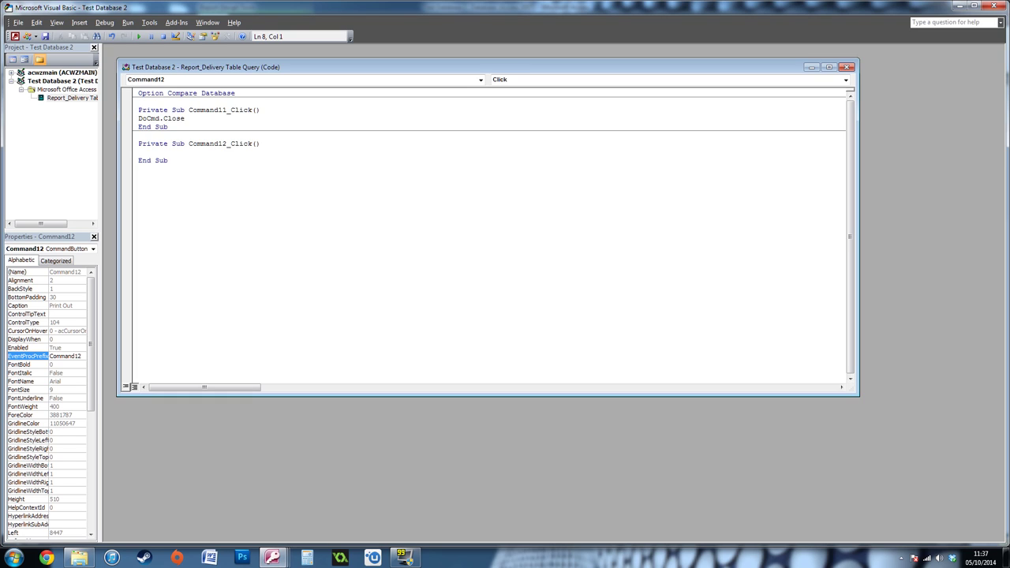
# Add DoCmd.PrintOut to the Print Out button's click procedure and return to the report design
pyautogui.write('docmd.print')
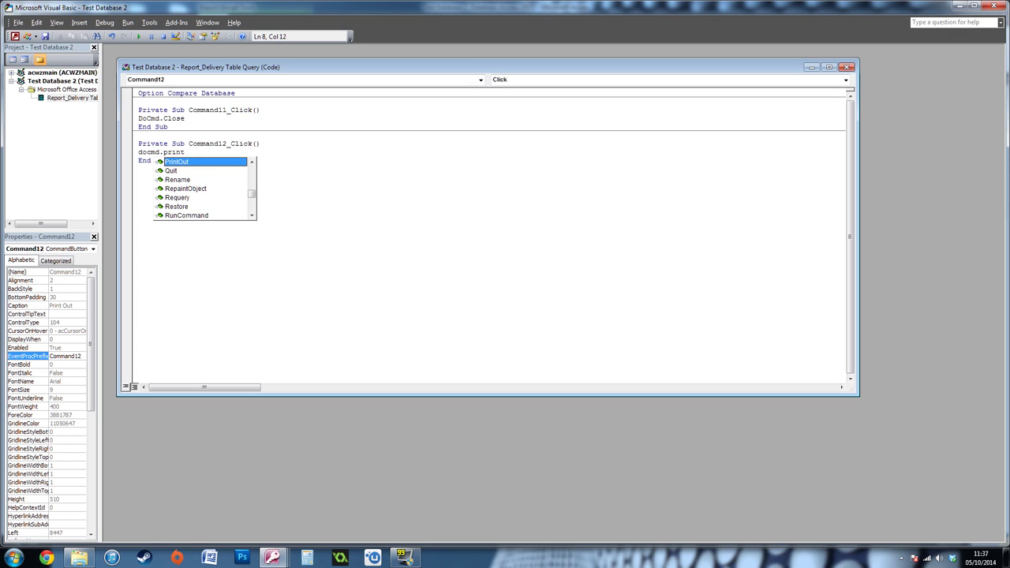
pyautogui.press('Return')
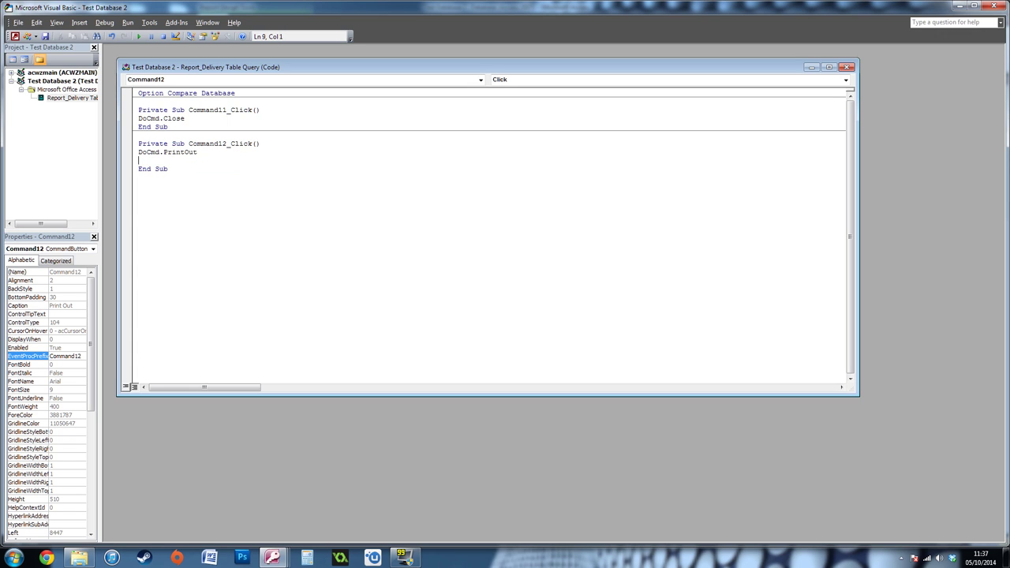
pyautogui.press('BackSpace')
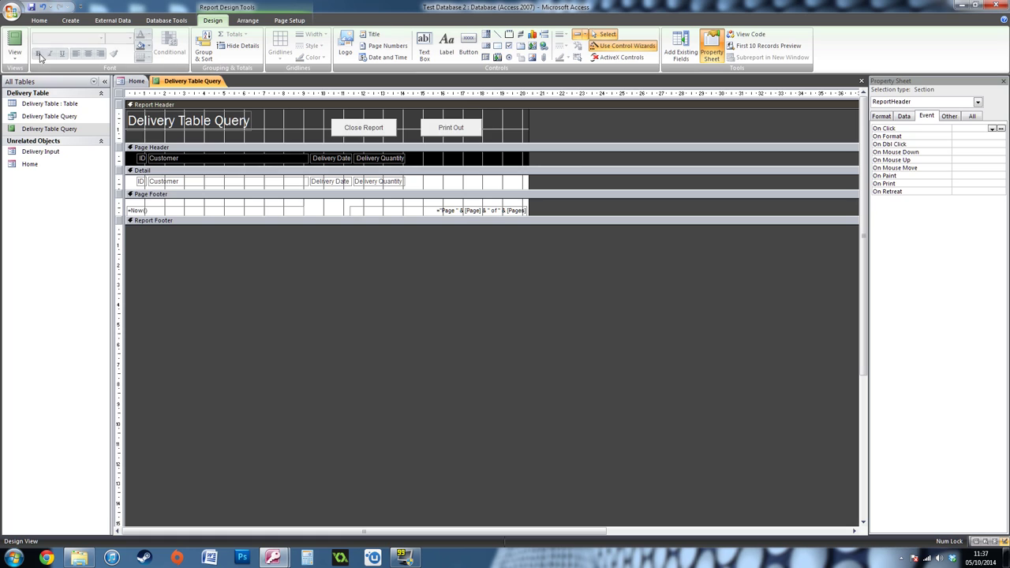
# Run the report from 05/05/2014 to 30/05/2014 and close it with its Close Report button, saving the Home form and the report
pyautogui.click(15, 43)
pyautogui.write('05/')
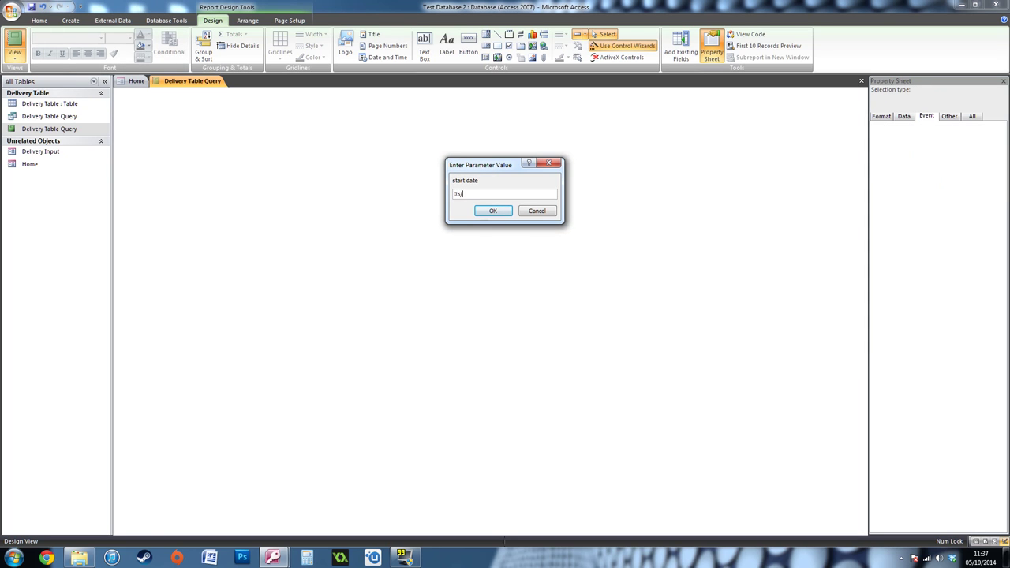
pyautogui.write('05/2014')
pyautogui.press('Return')
pyautogui.write('30/05/2014')
pyautogui.press('Return')
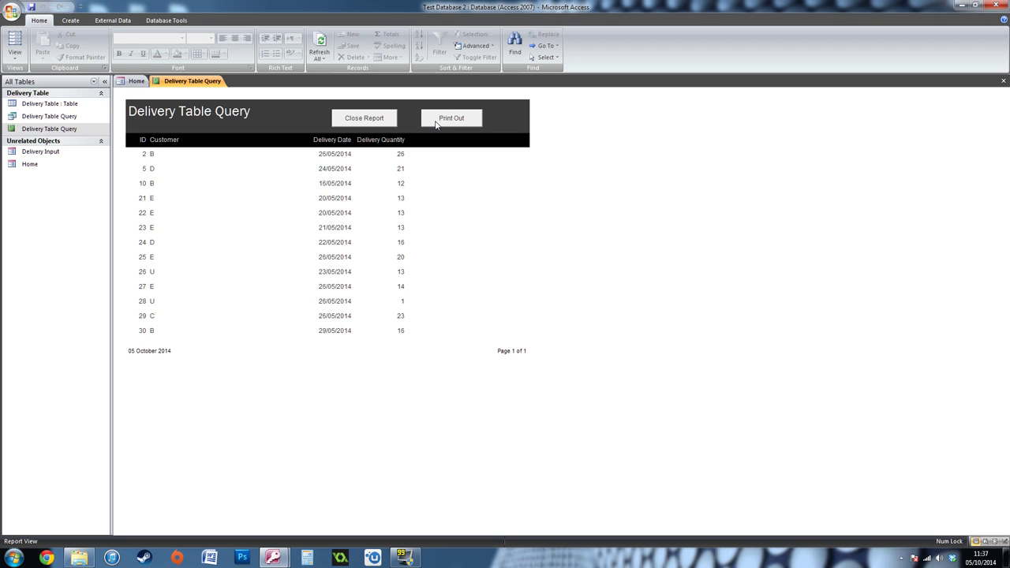
pyautogui.click(360, 129)
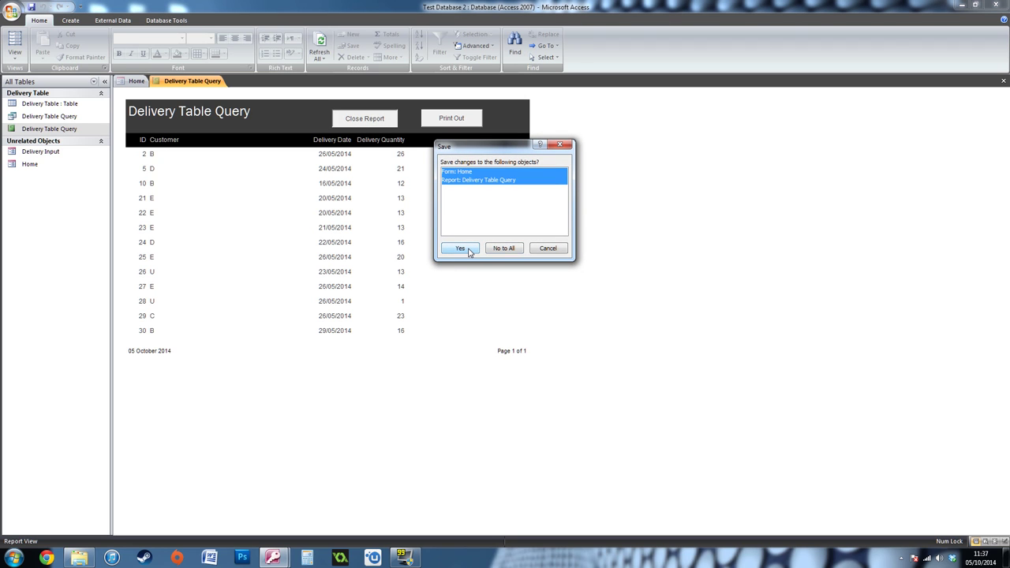
pyautogui.click(469, 252)
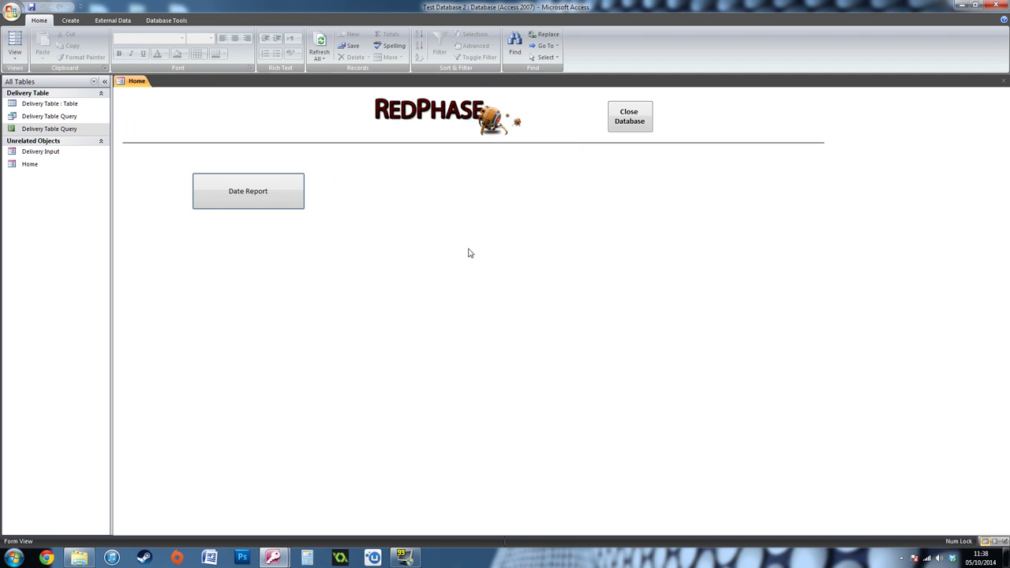